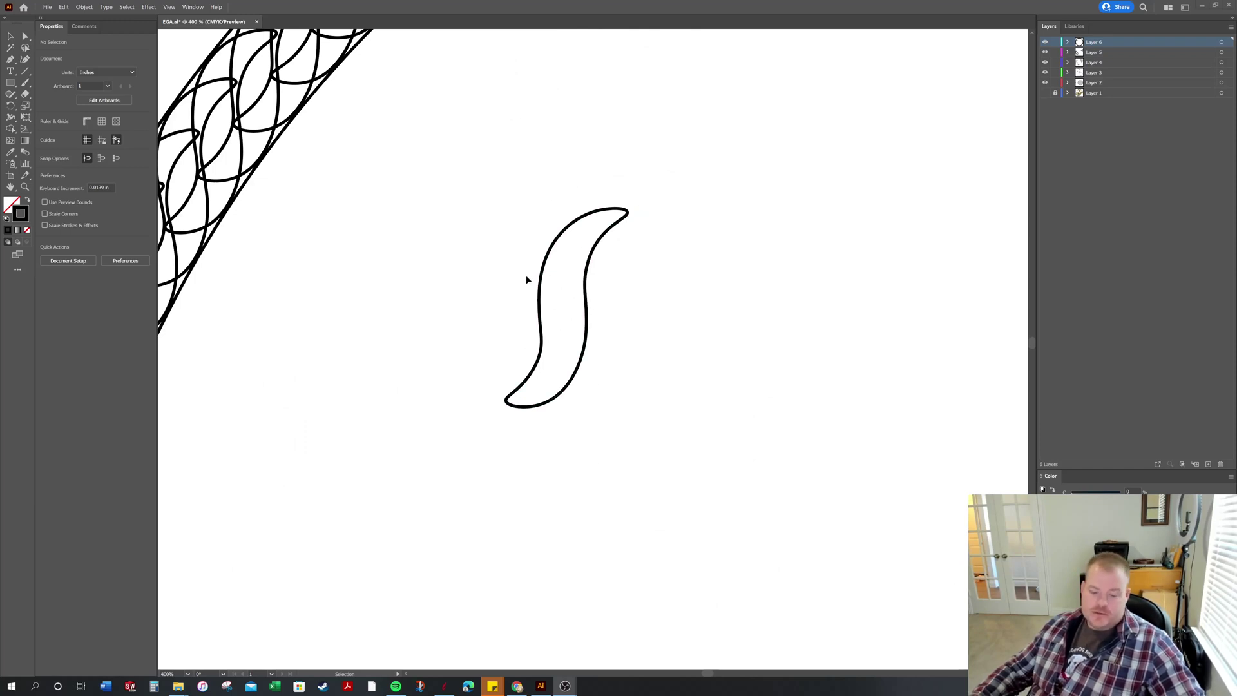
Examine the standalone S-shaped strand and the circular rope border around the globe-and-anchor artwork.
{"action": "scroll", "coordinate": [527, 280], "scroll_direction": "down", "scroll_amount": 2, "text": "alt"}
{"action": "left_click_drag", "start_coordinate": [441, 247], "coordinate": [589, 298]}
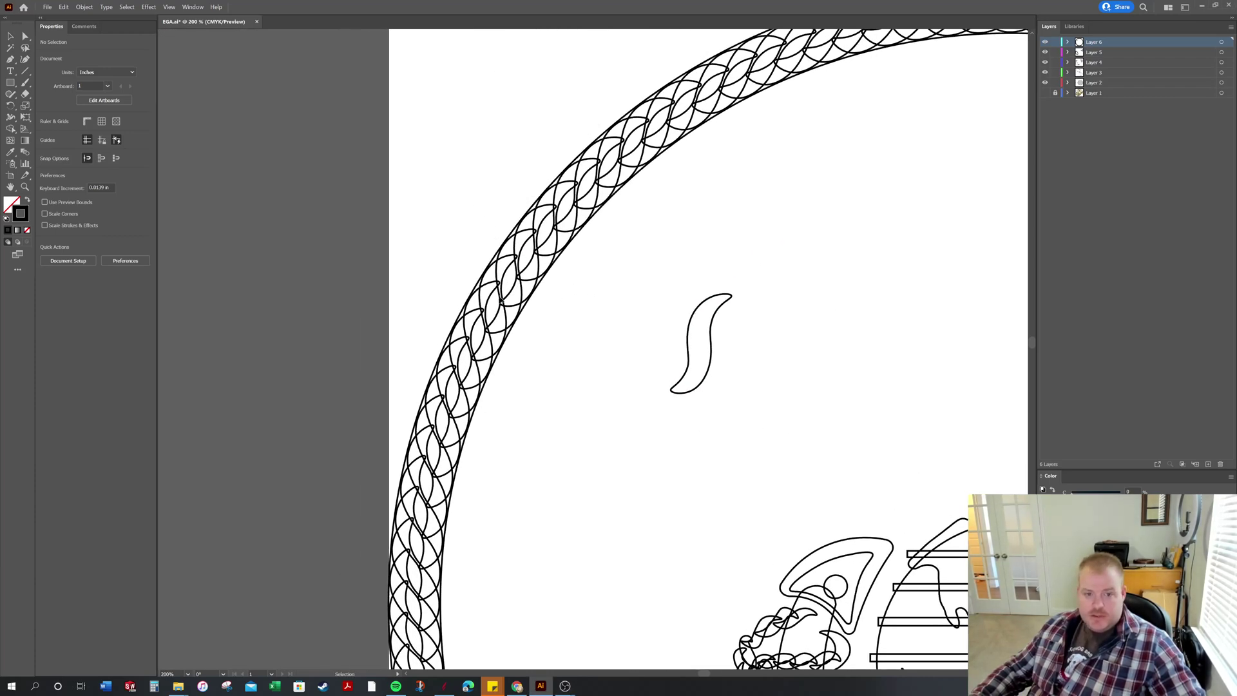
{"action": "scroll", "coordinate": [533, 213], "scroll_direction": "up", "scroll_amount": 2, "text": "alt"}
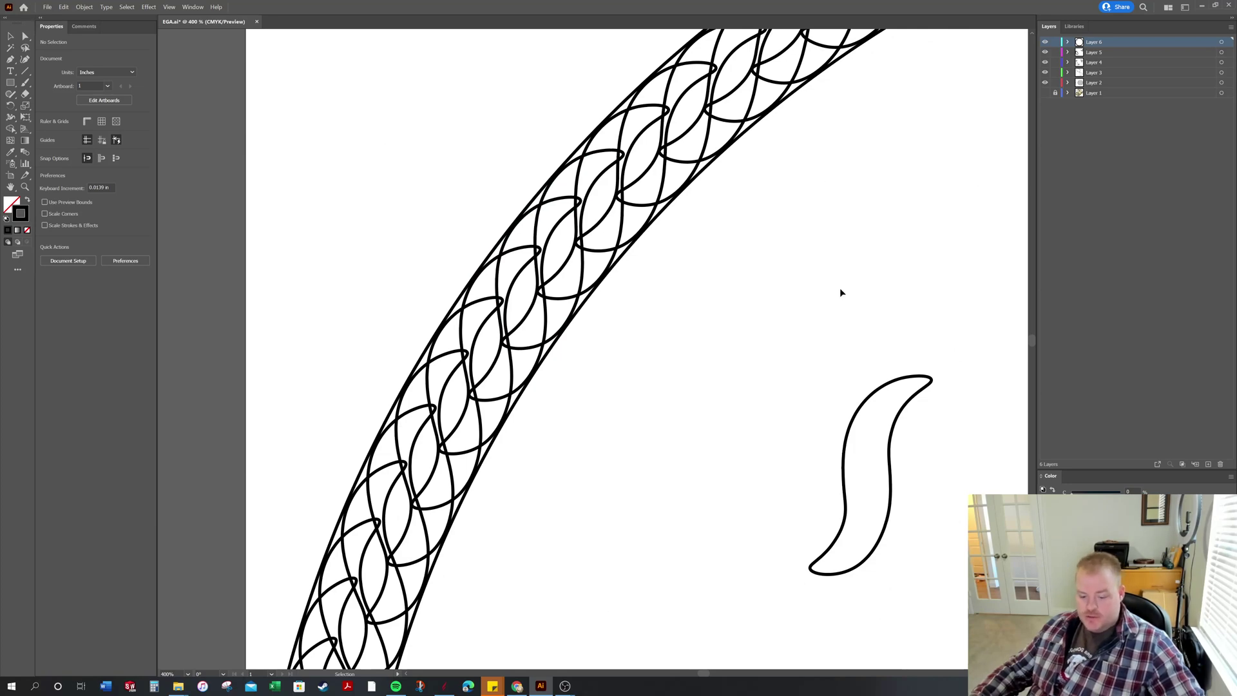
{"action": "scroll", "coordinate": [840, 288], "scroll_direction": "down", "scroll_amount": 4, "text": "alt"}
{"action": "scroll", "coordinate": [587, 273], "scroll_direction": "down", "scroll_amount": 1, "text": "alt"}
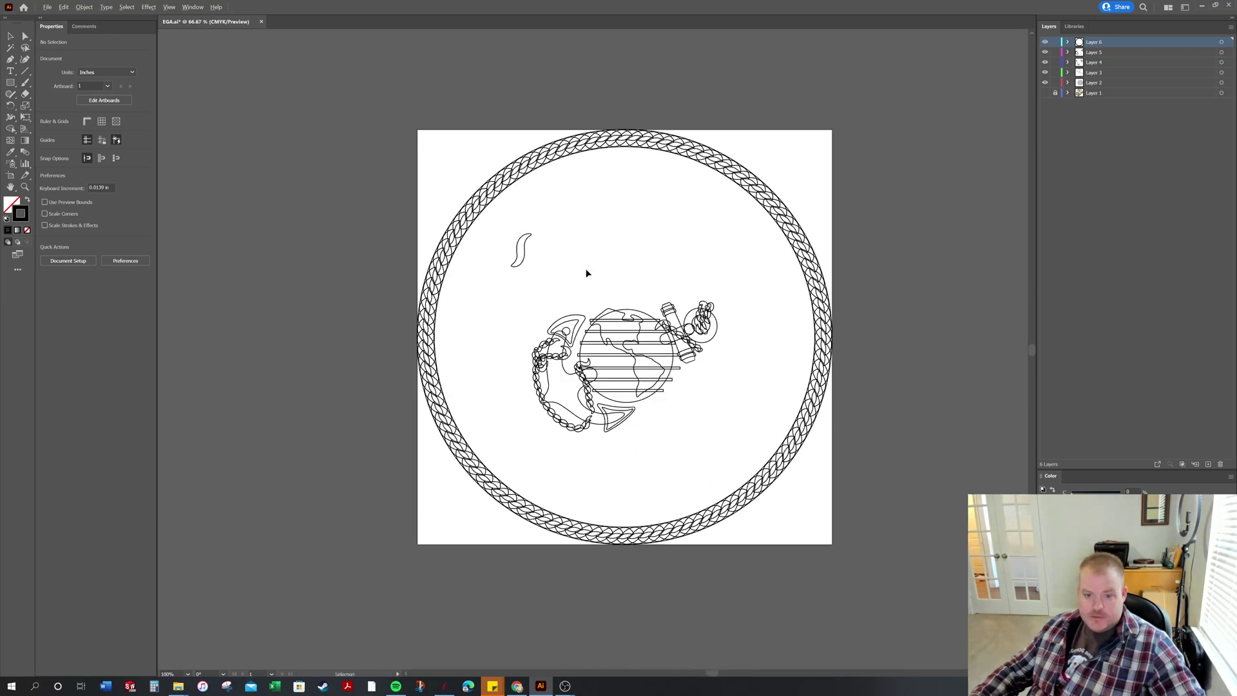
{"action": "scroll", "coordinate": [438, 222], "scroll_direction": "up", "scroll_amount": 2, "text": "alt"}
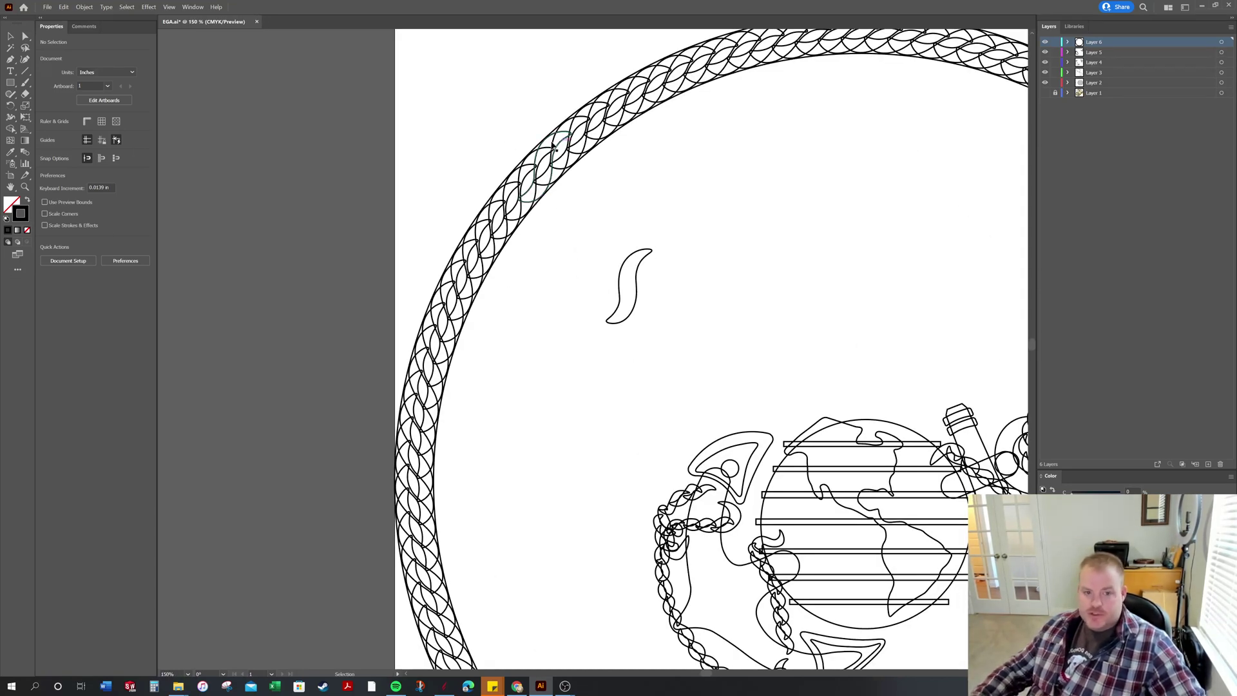
{"action": "scroll", "coordinate": [541, 161], "scroll_direction": "up", "scroll_amount": 2, "text": "alt"}
{"action": "scroll", "coordinate": [483, 126], "scroll_direction": "up", "scroll_amount": 2, "text": "alt"}
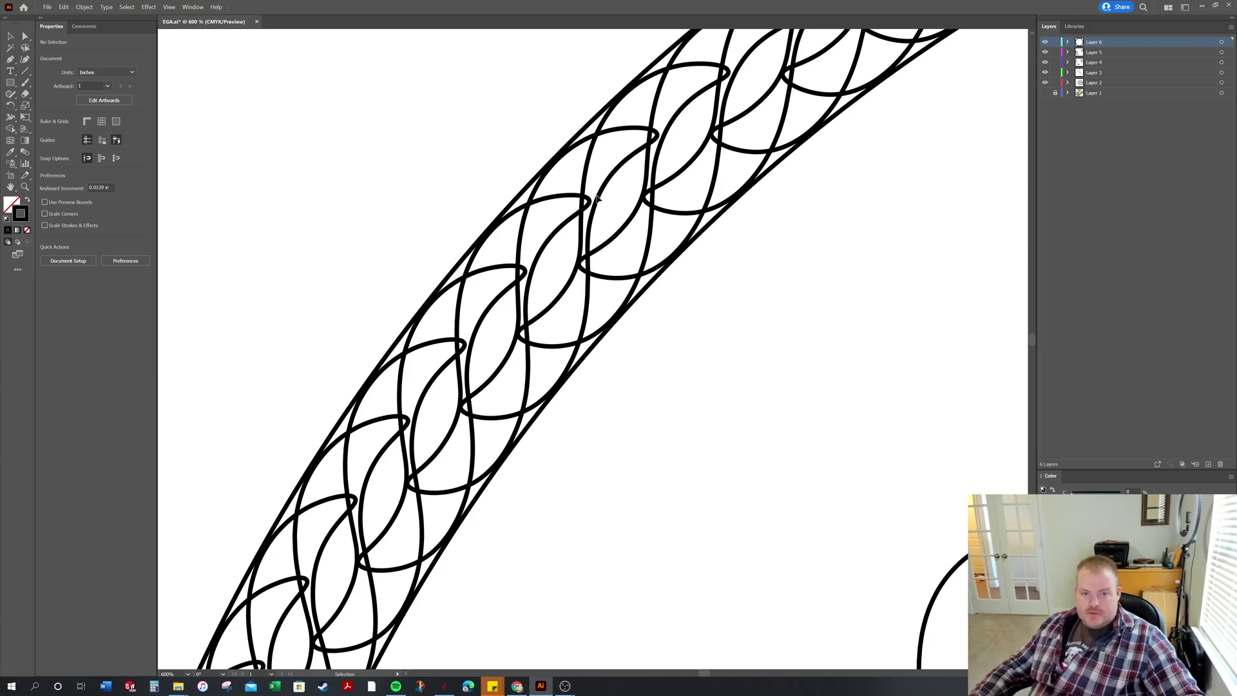
Examine how neighbouring S-shaped strands overlap in the rope border's upper-left section, selecting strands to highlight their outlines.
{"action": "scroll", "coordinate": [599, 206], "scroll_direction": "up", "scroll_amount": 2}
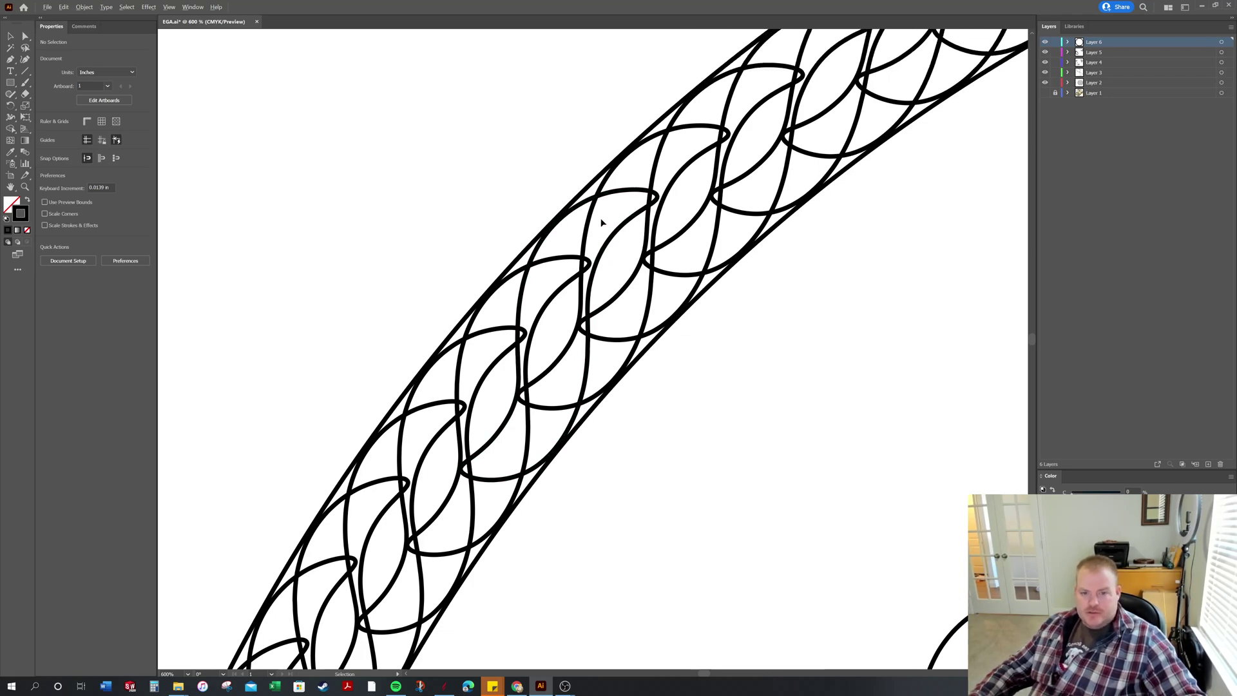
{"action": "scroll", "coordinate": [601, 222], "scroll_direction": "up", "scroll_amount": 4, "text": "alt"}
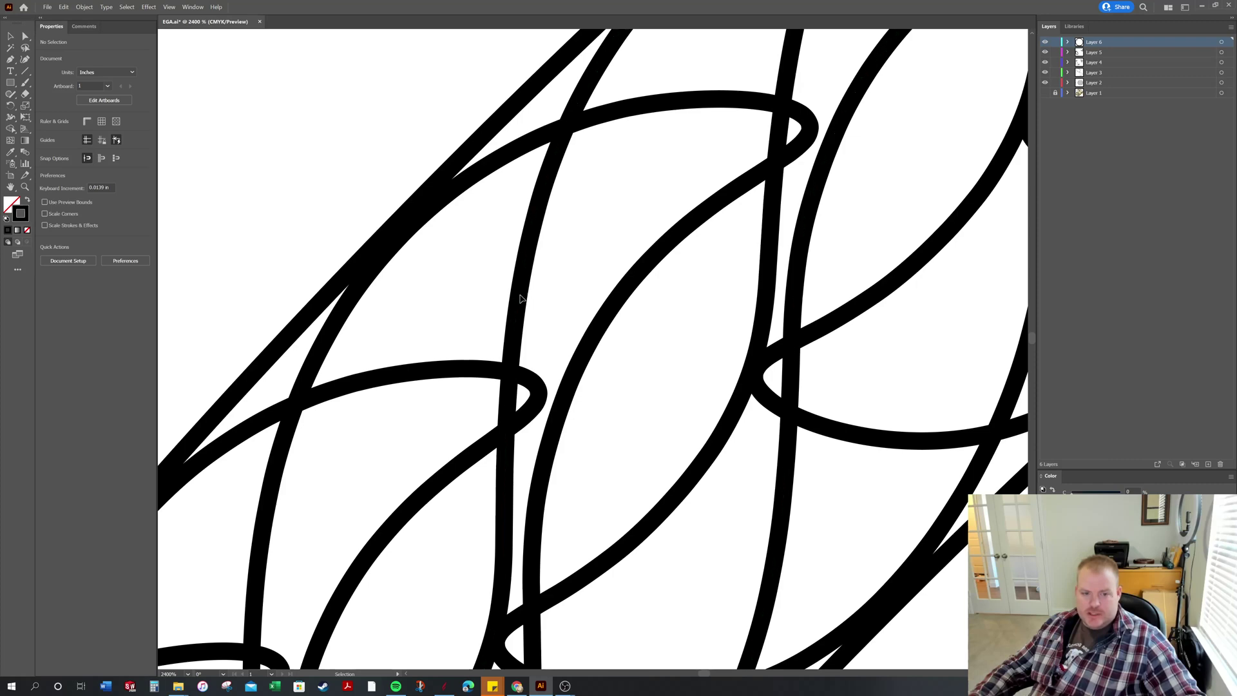
{"action": "scroll", "coordinate": [641, 257], "scroll_direction": "down", "scroll_amount": 4, "text": "alt"}
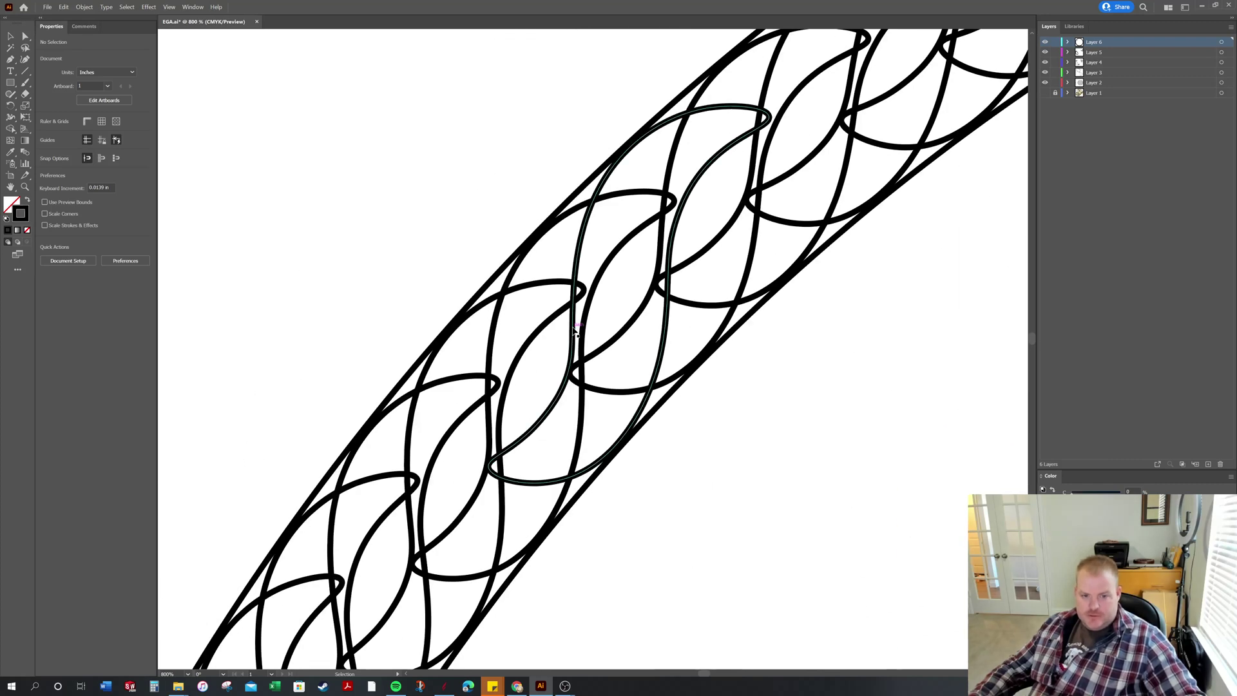
{"action": "left_click", "coordinate": [576, 330]}
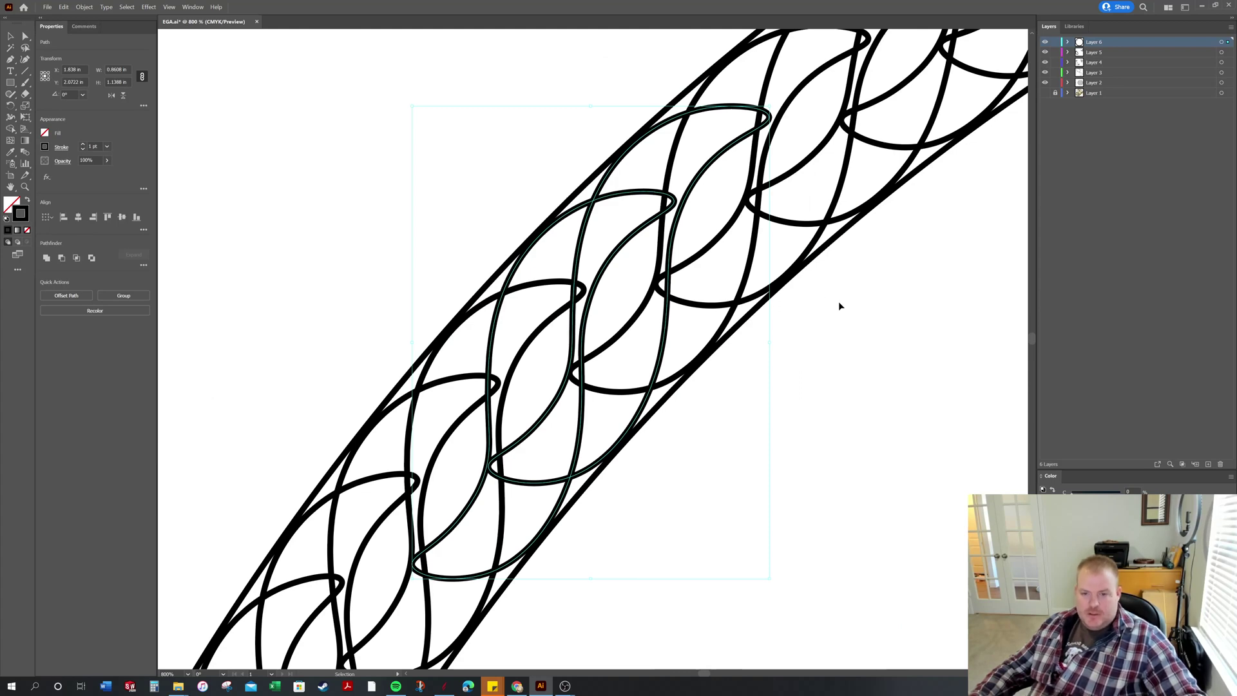
{"action": "left_click", "coordinate": [865, 326]}
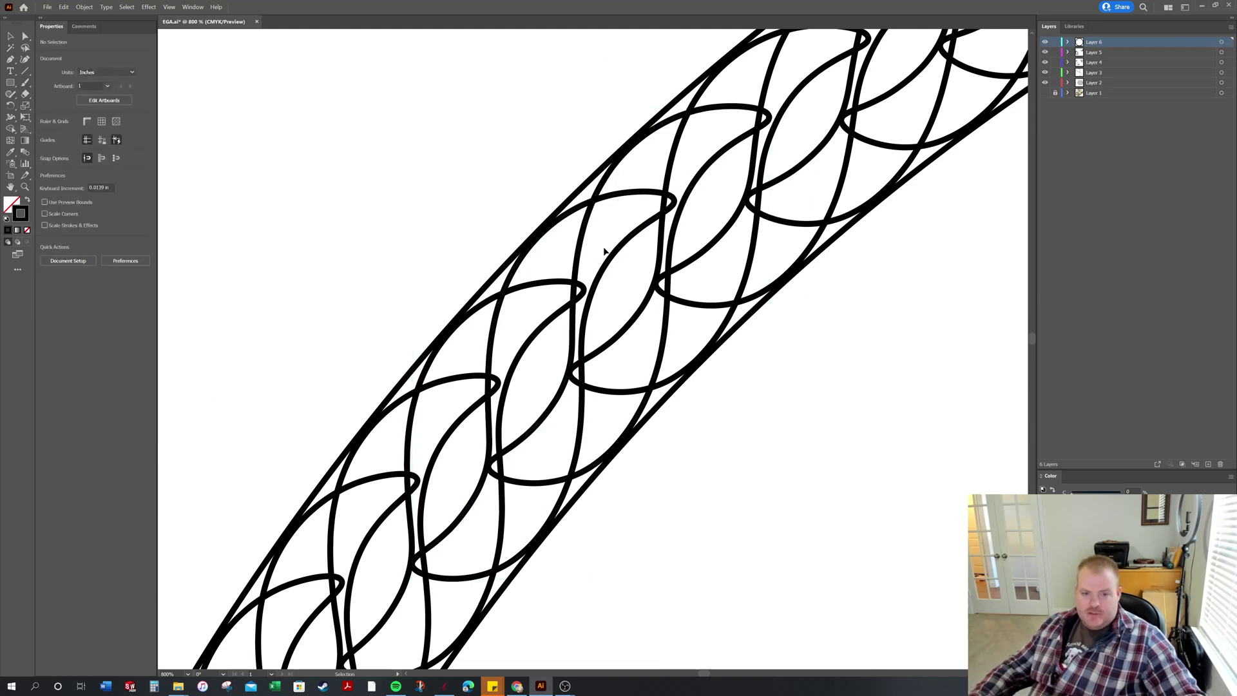
{"action": "scroll", "coordinate": [605, 313], "scroll_direction": "down", "scroll_amount": 2, "text": "alt"}
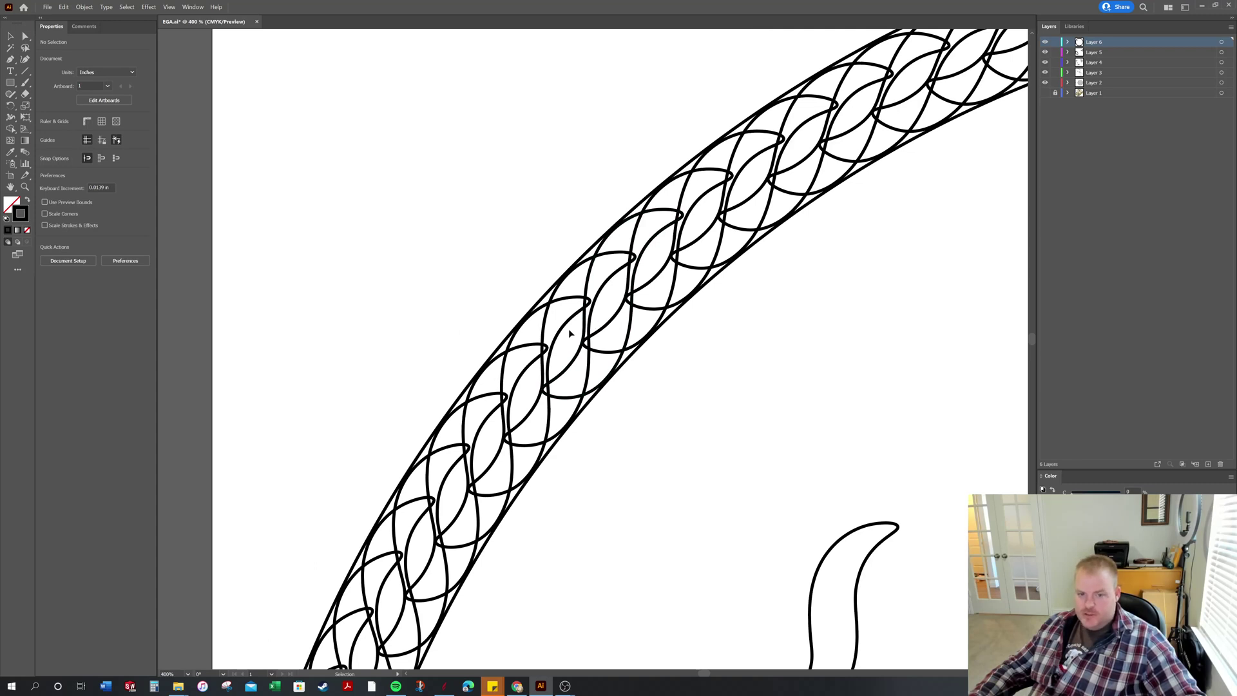
{"action": "scroll", "coordinate": [578, 326], "scroll_direction": "down", "scroll_amount": 1, "text": "alt"}
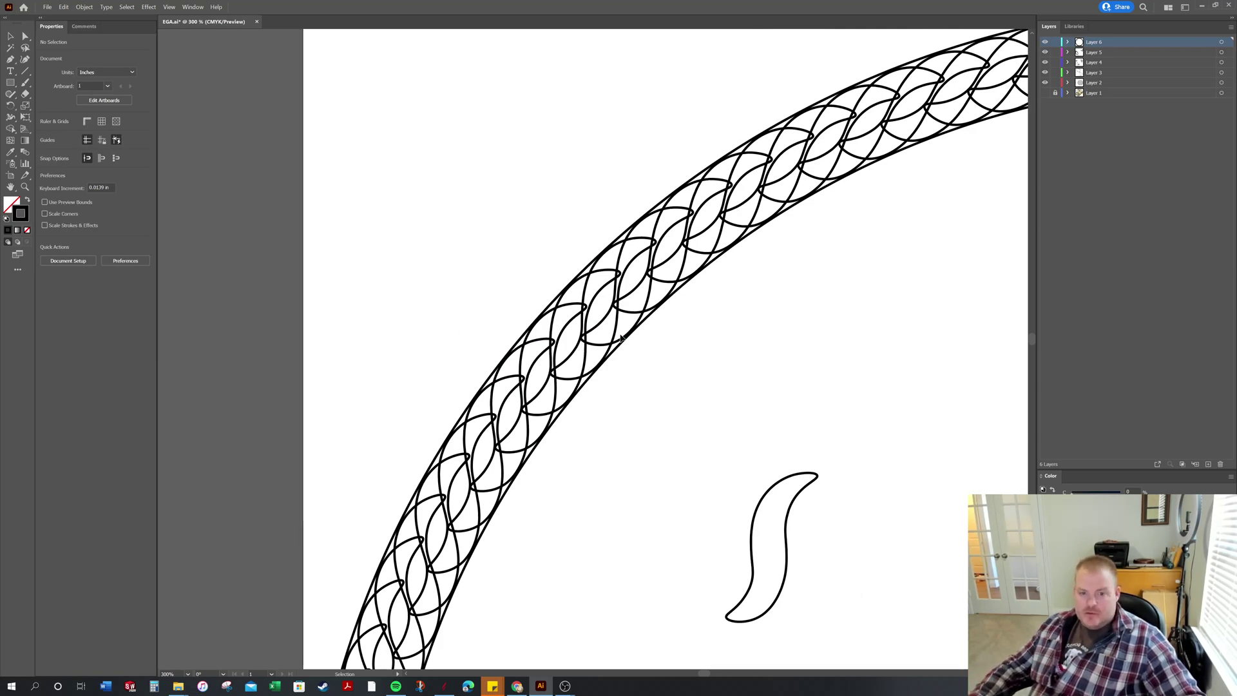
{"action": "scroll", "coordinate": [589, 316], "scroll_direction": "up", "scroll_amount": 2, "text": "alt"}
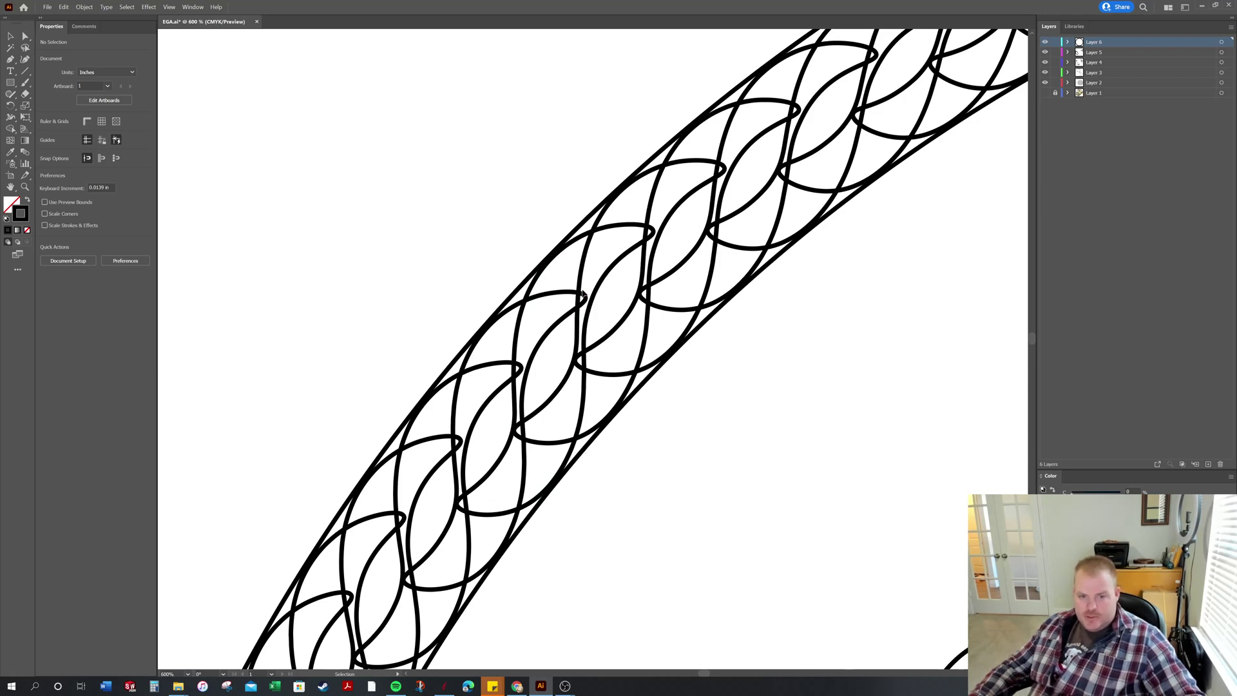
{"action": "scroll", "coordinate": [582, 250], "scroll_direction": "down", "scroll_amount": 5, "text": "alt"}
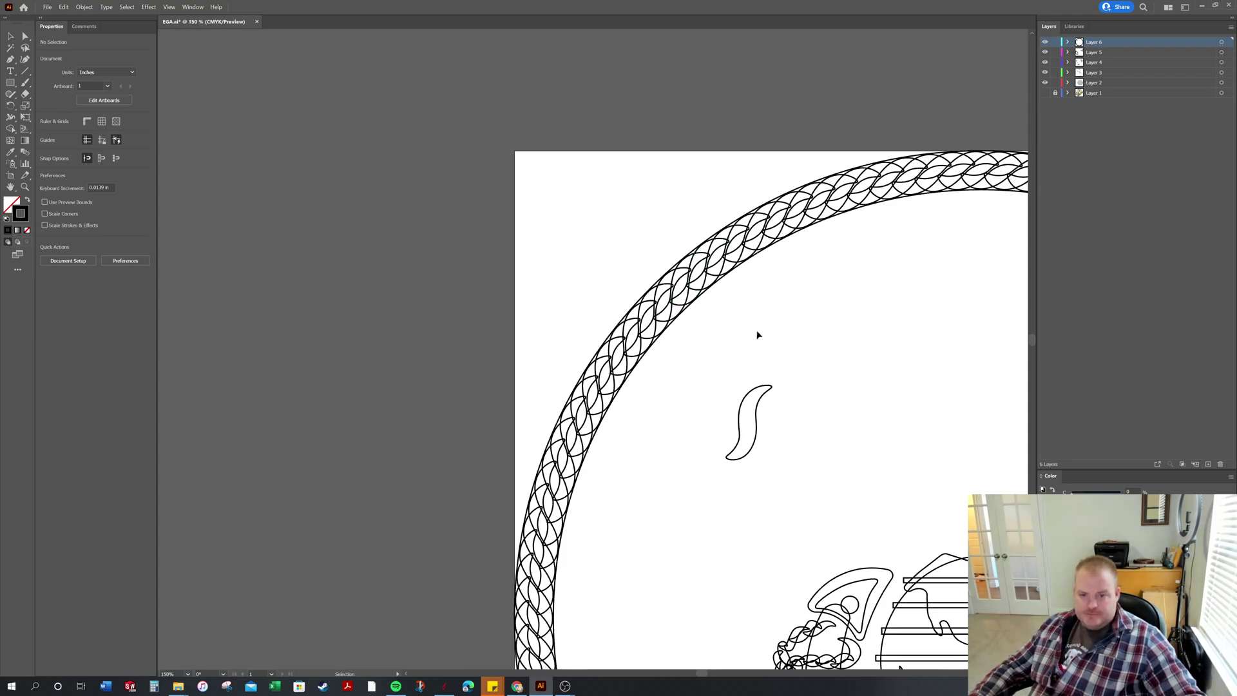
{"action": "scroll", "coordinate": [426, 209], "scroll_direction": "up", "scroll_amount": 2, "text": "alt"}
{"action": "scroll", "coordinate": [426, 209], "scroll_direction": "down", "scroll_amount": 2, "text": "alt"}
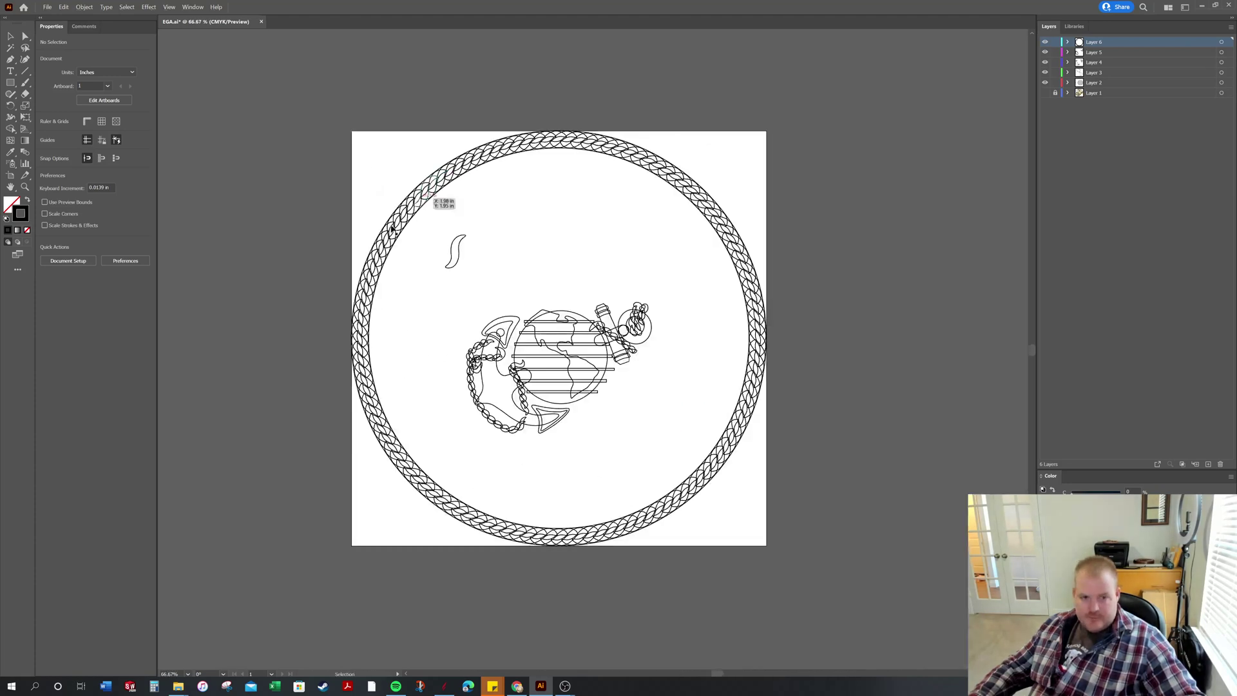
{"action": "scroll", "coordinate": [468, 241], "scroll_direction": "up", "scroll_amount": 1, "text": "alt"}
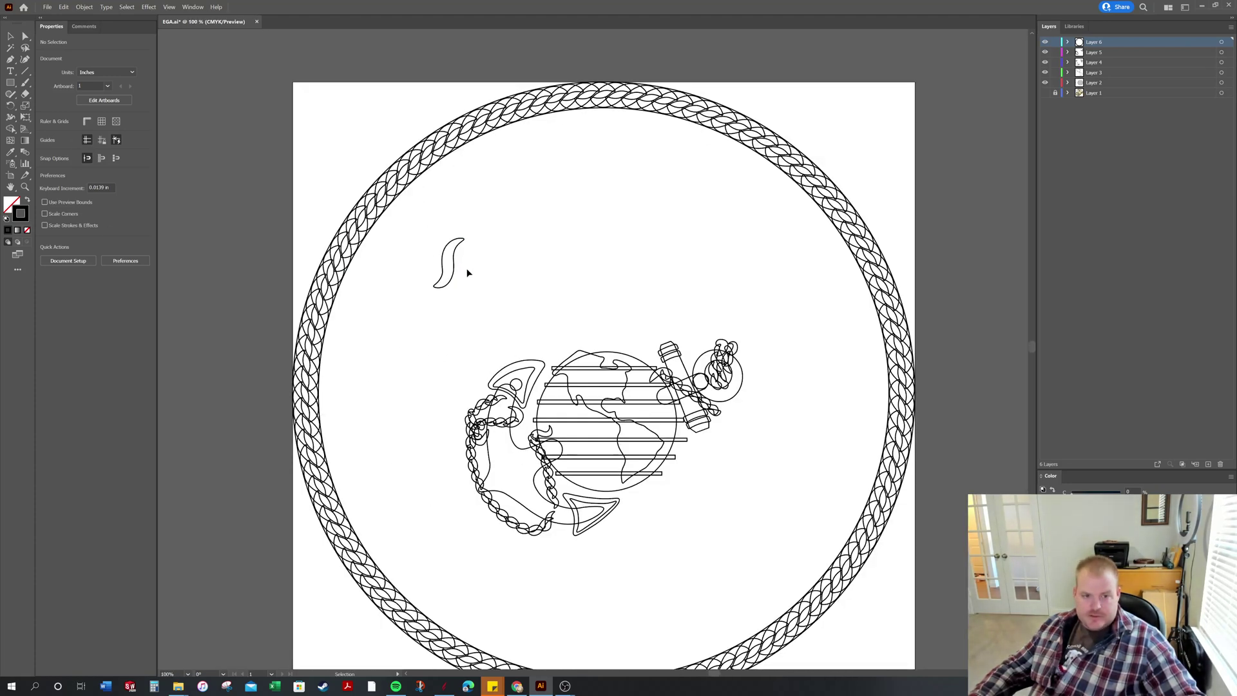
{"action": "left_click", "coordinate": [385, 202]}
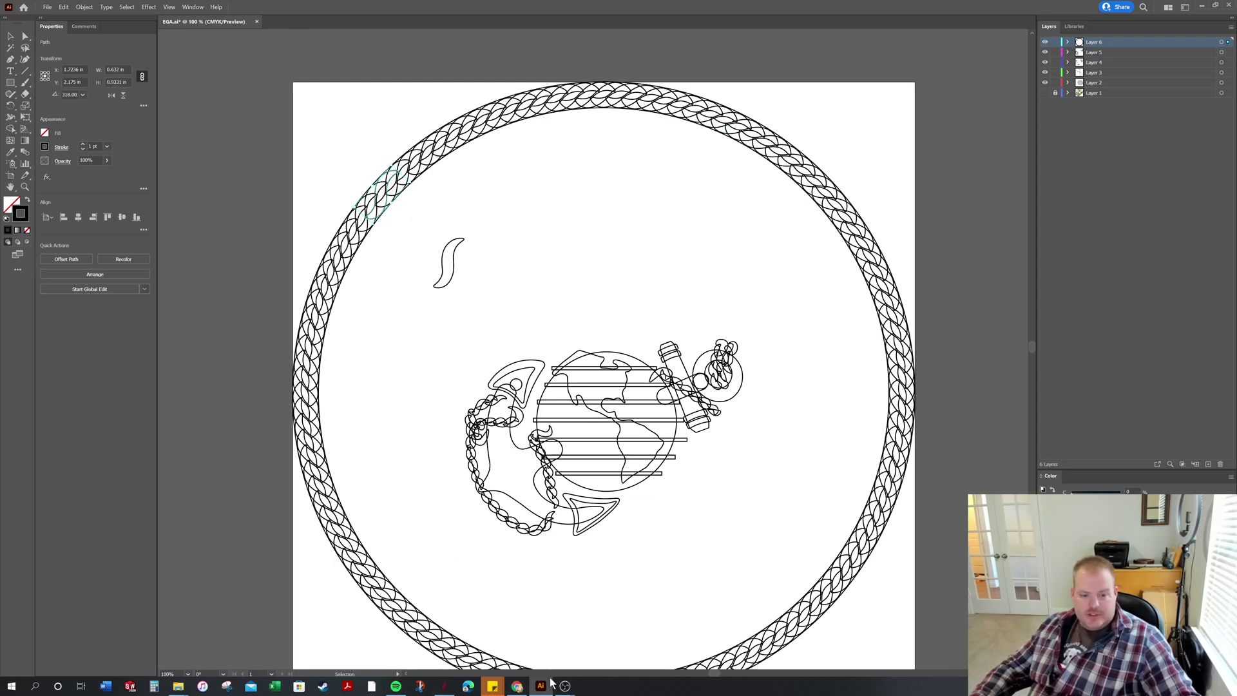
Switch to Aspire, close the open Create Shape form and bring up the drawing tools.
{"action": "left_click", "coordinate": [444, 686]}
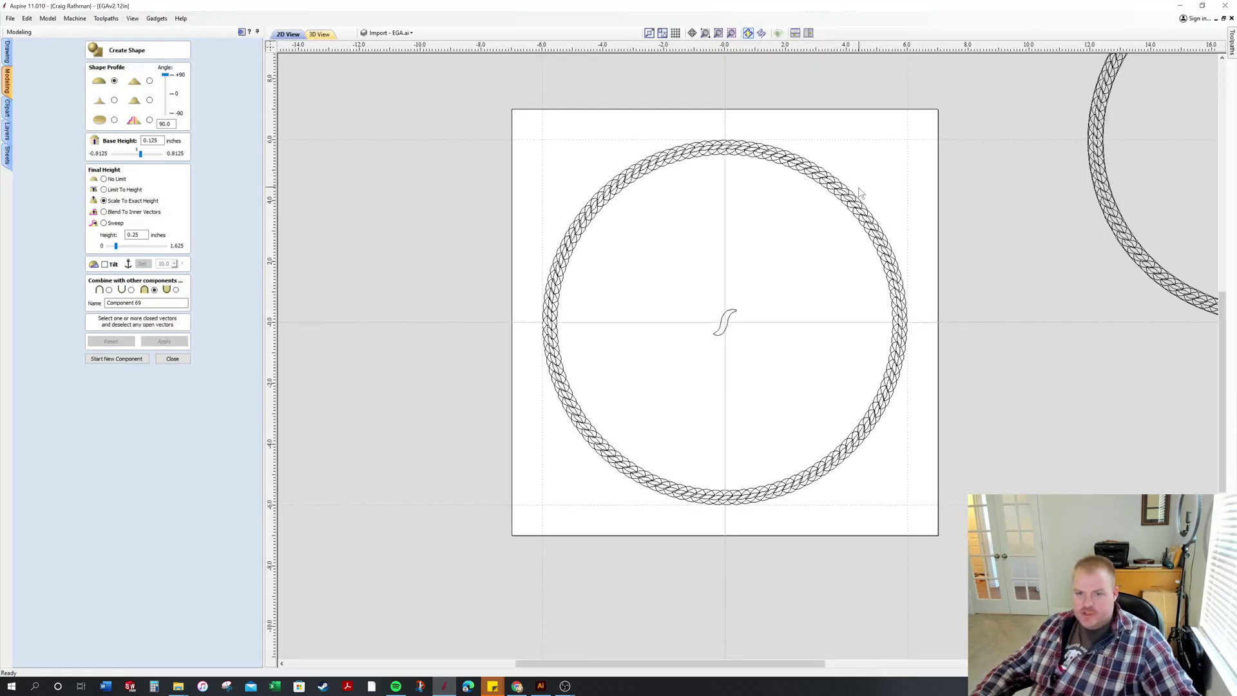
{"action": "scroll", "coordinate": [863, 204], "scroll_direction": "up", "scroll_amount": 2}
{"action": "scroll", "coordinate": [761, 341], "scroll_direction": "down", "scroll_amount": 2}
{"action": "scroll", "coordinate": [722, 480], "scroll_direction": "down", "scroll_amount": 1}
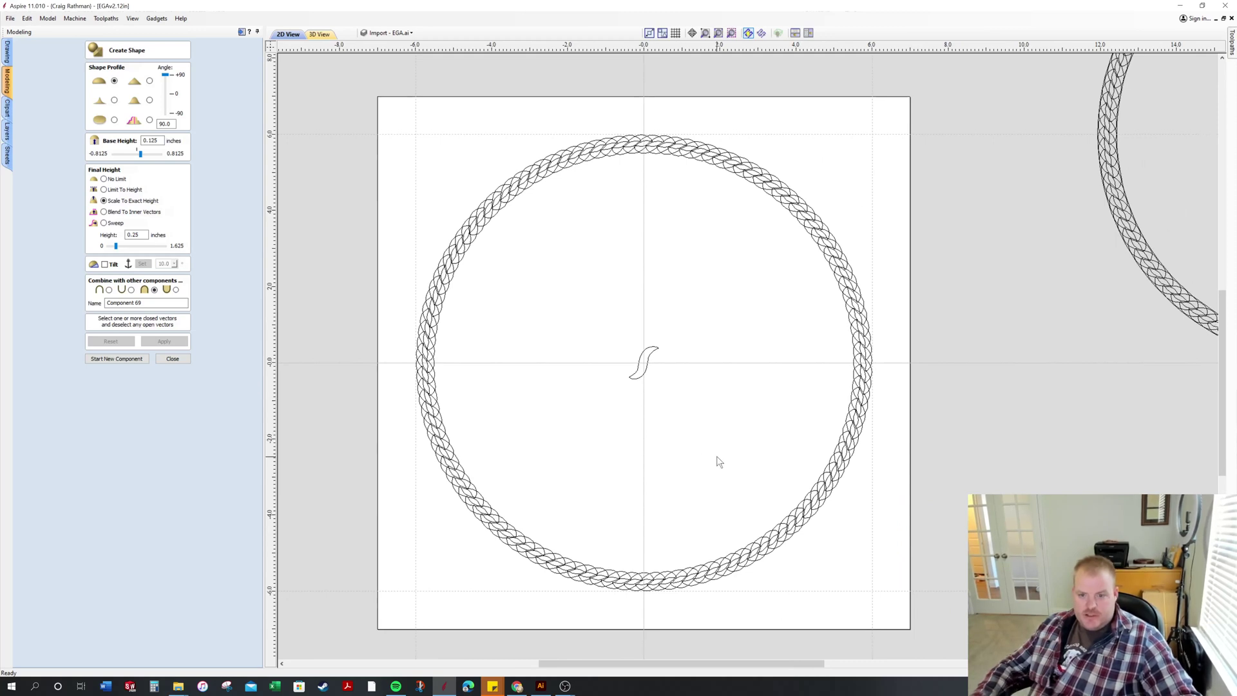
{"action": "left_click", "coordinate": [171, 360]}
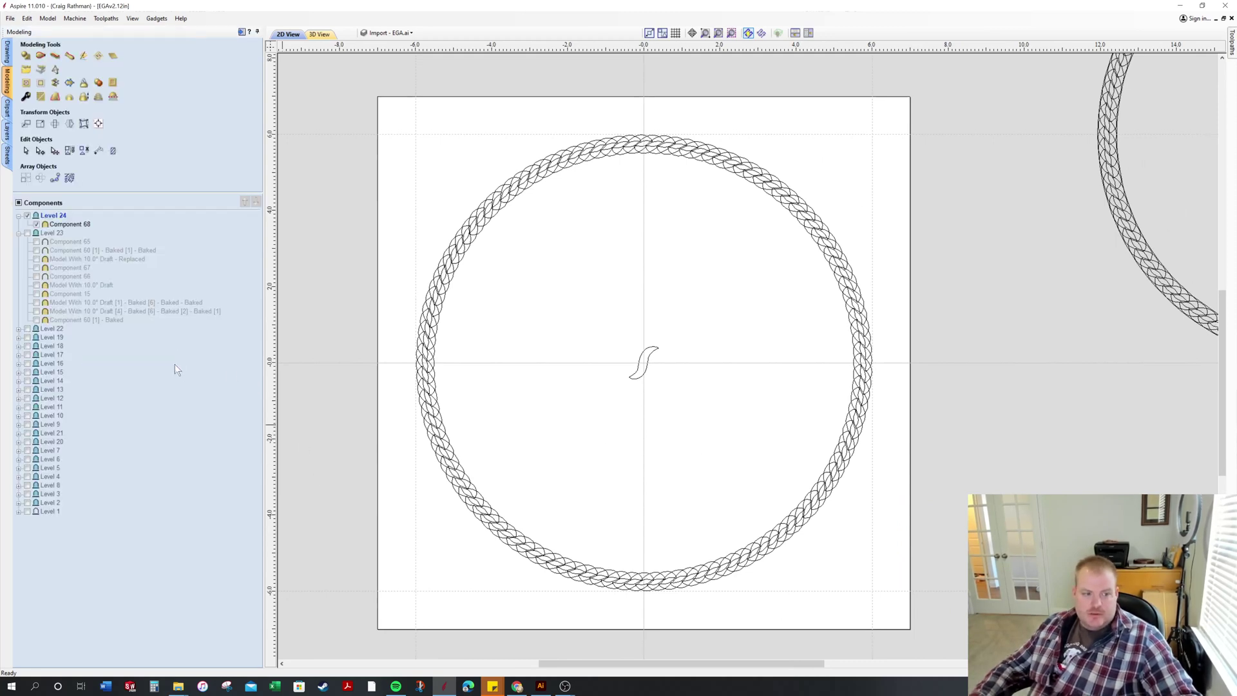
{"action": "left_click", "coordinate": [7, 53]}
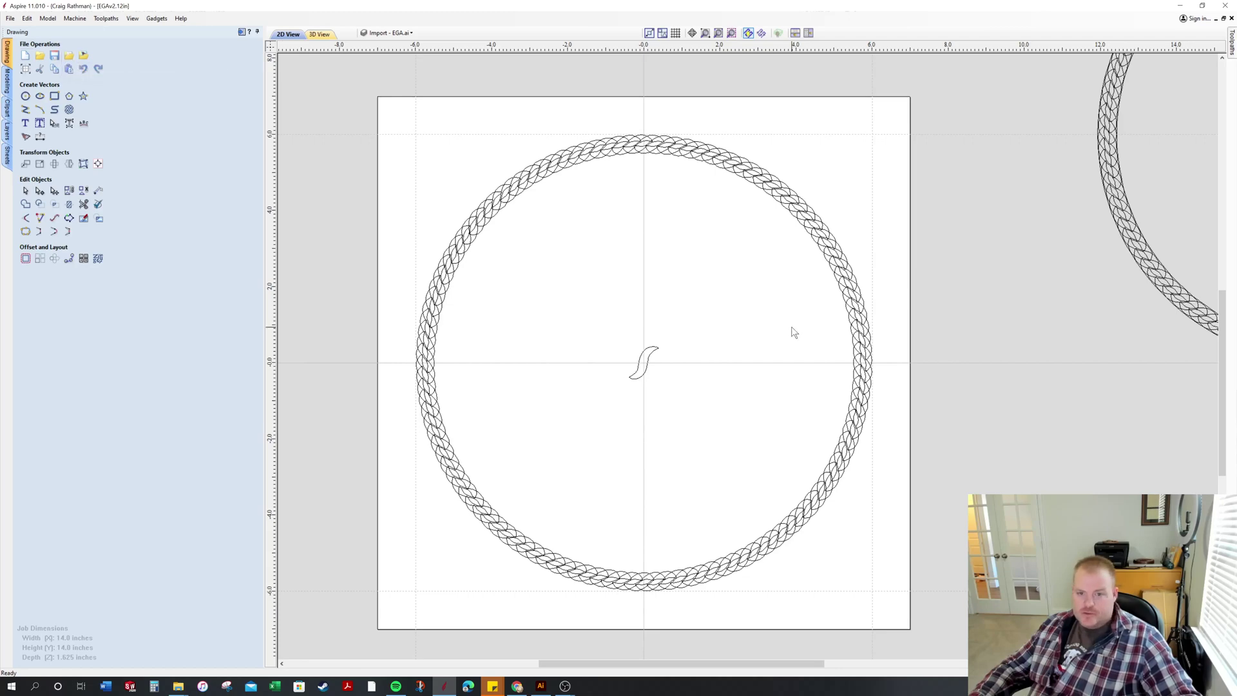
Compare the rope ring inside the job area with the imported rope ring outside it.
{"action": "scroll", "coordinate": [841, 499], "scroll_direction": "down", "scroll_amount": 2}
{"action": "scroll", "coordinate": [1121, 236], "scroll_direction": "up", "scroll_amount": 2}
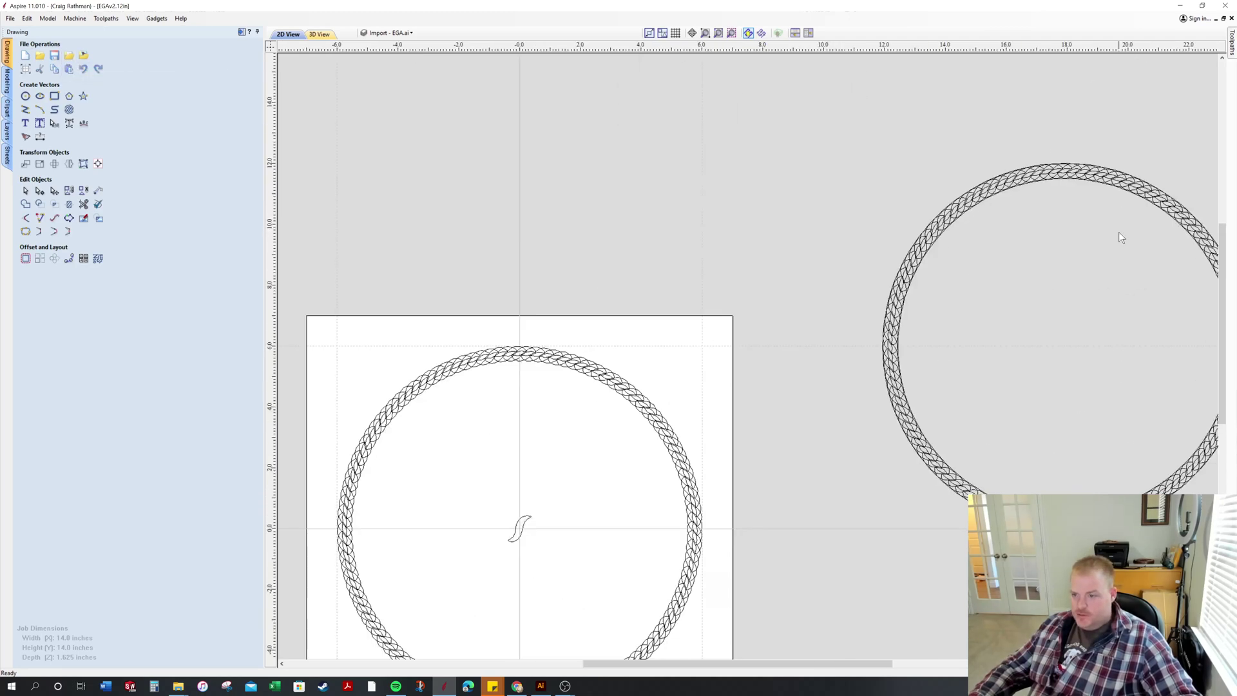
{"action": "scroll", "coordinate": [996, 186], "scroll_direction": "up", "scroll_amount": 2}
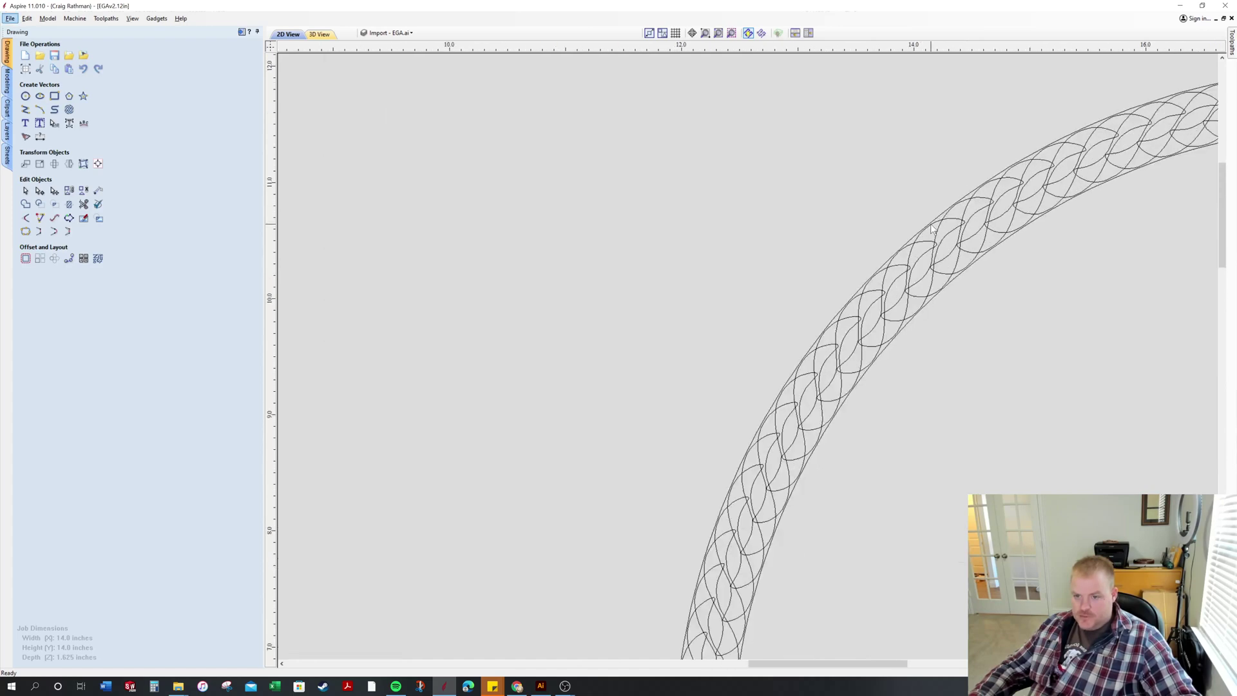
{"action": "scroll", "coordinate": [984, 312], "scroll_direction": "down", "scroll_amount": 2}
{"action": "scroll", "coordinate": [673, 425], "scroll_direction": "up", "scroll_amount": 1}
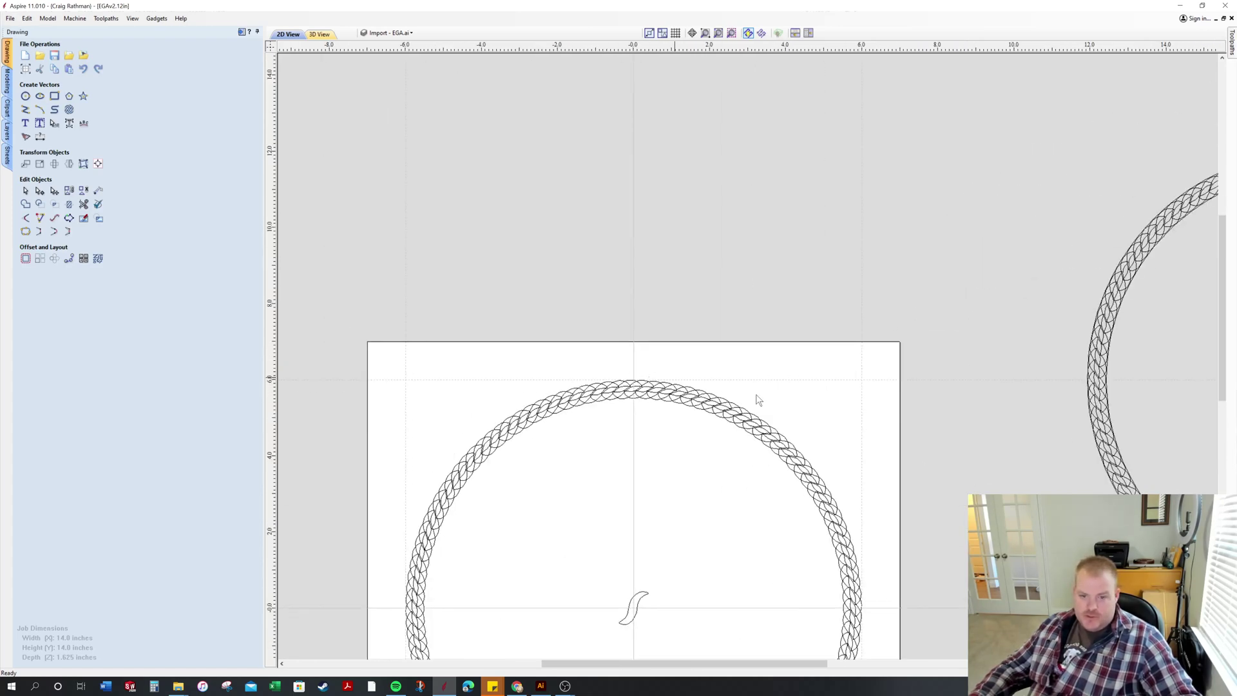
{"action": "scroll", "coordinate": [523, 477], "scroll_direction": "down", "scroll_amount": 3}
{"action": "scroll", "coordinate": [565, 467], "scroll_direction": "up", "scroll_amount": 1}
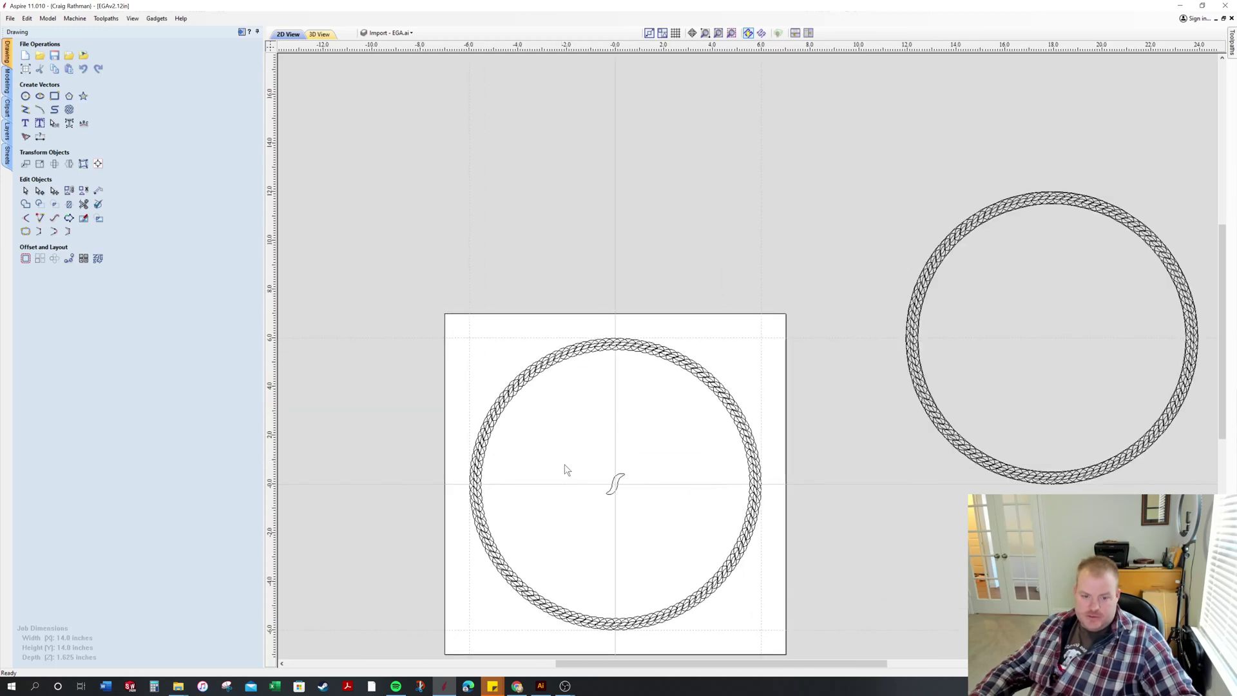
Create a merged, round-profile component from the central S-shaped vector with a 0.125 inch base and exact height of 0.25 inches.
{"action": "key", "text": "alt"}
{"action": "scroll", "coordinate": [609, 509], "scroll_direction": "up", "scroll_amount": 4}
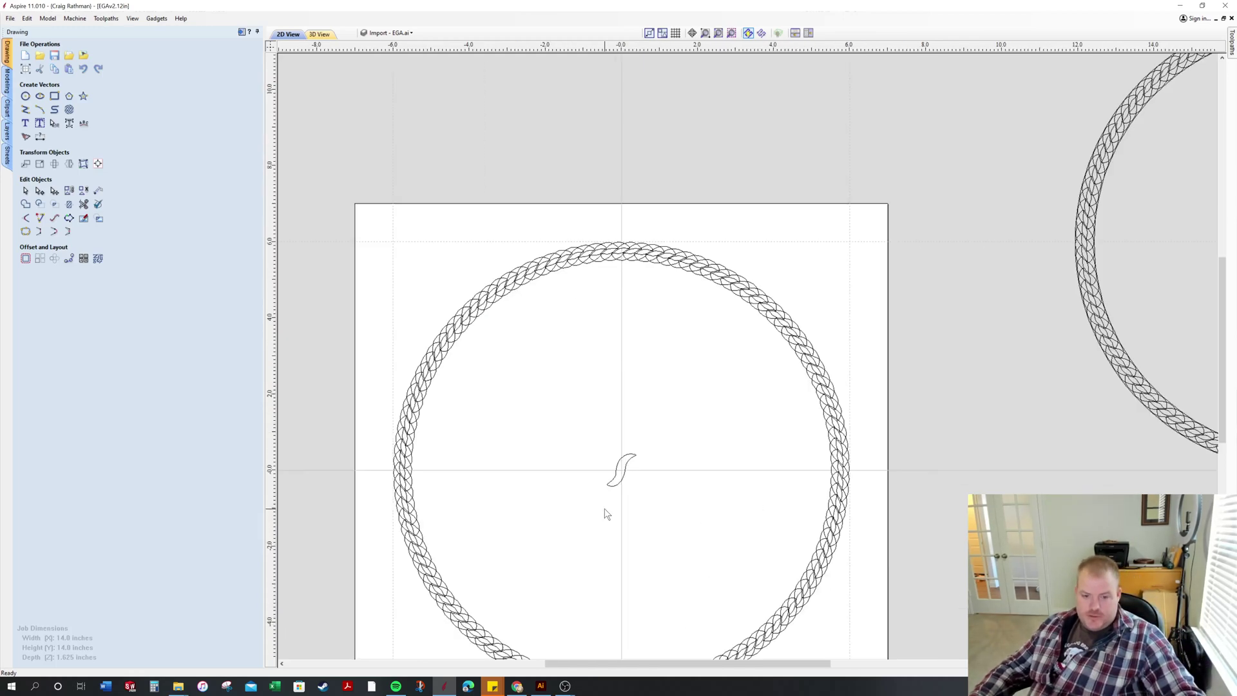
{"action": "left_click", "coordinate": [626, 463]}
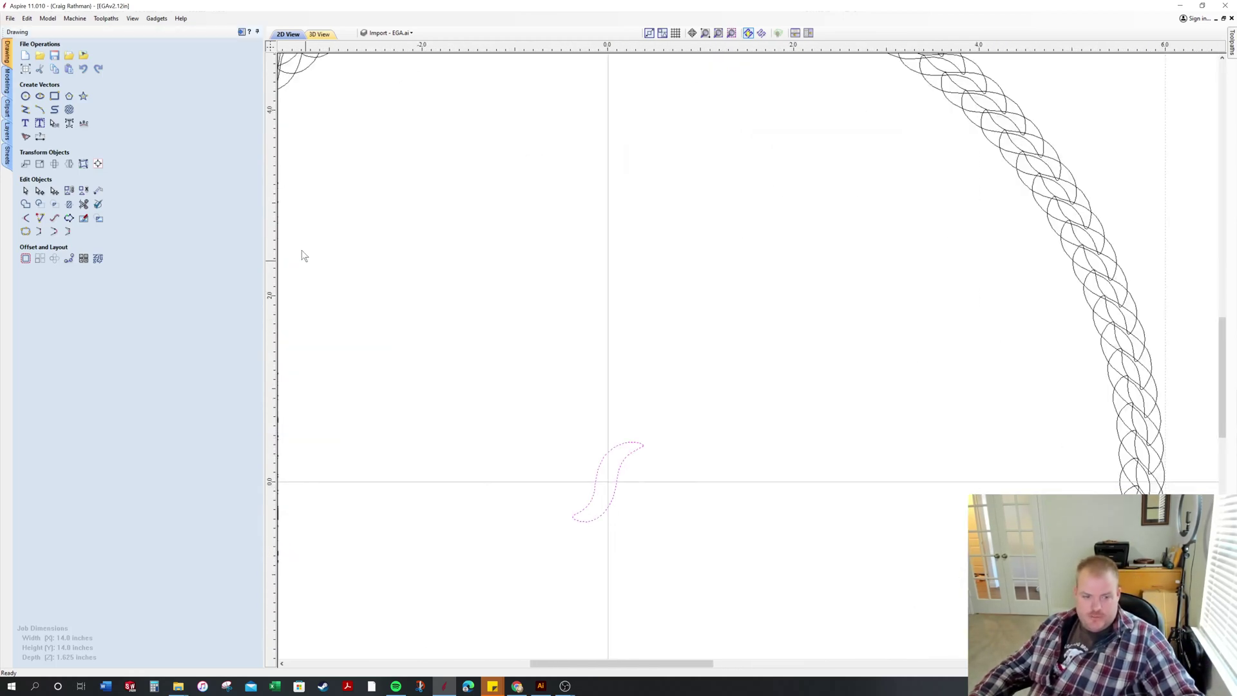
{"action": "left_click", "coordinate": [7, 82]}
{"action": "left_click", "coordinate": [25, 56]}
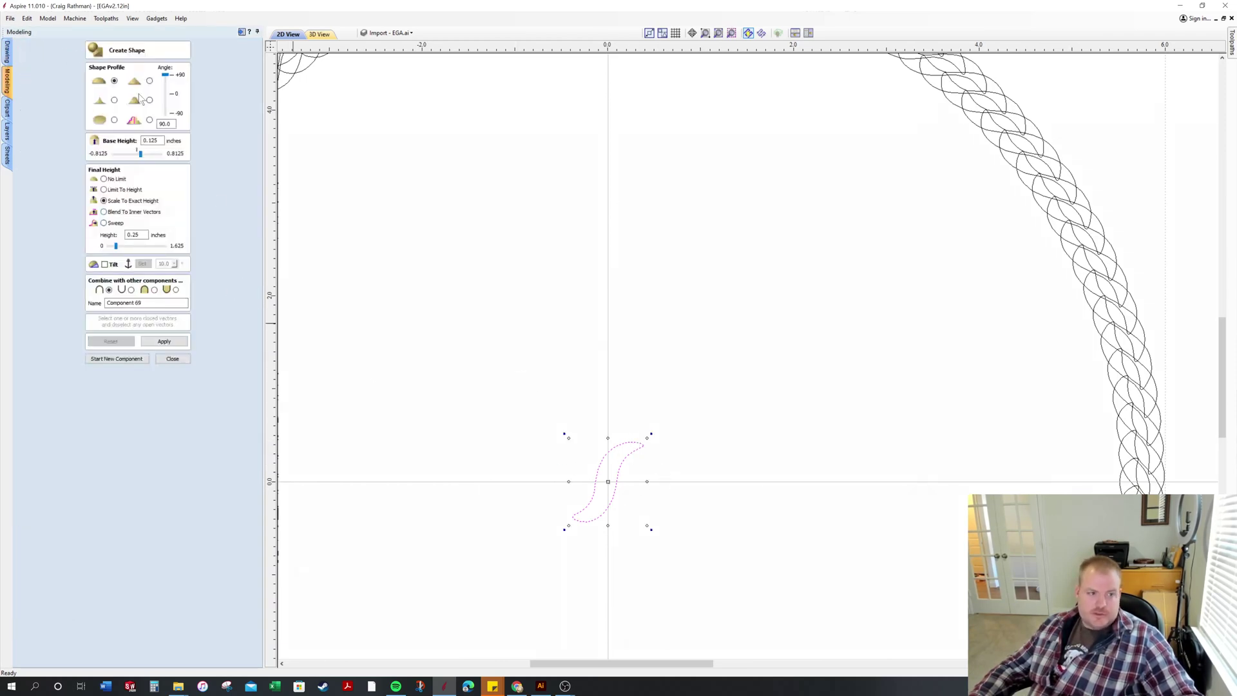
{"action": "left_click", "coordinate": [154, 289]}
{"action": "left_click", "coordinate": [165, 342]}
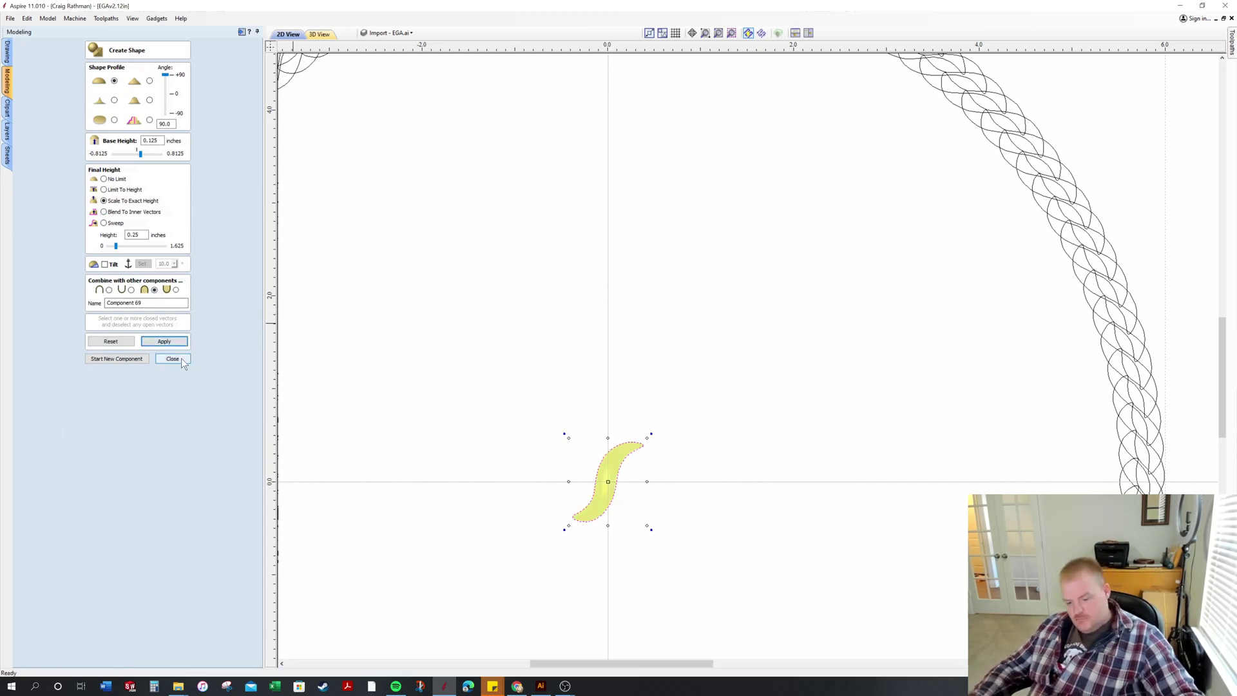
{"action": "left_click", "coordinate": [181, 360]}
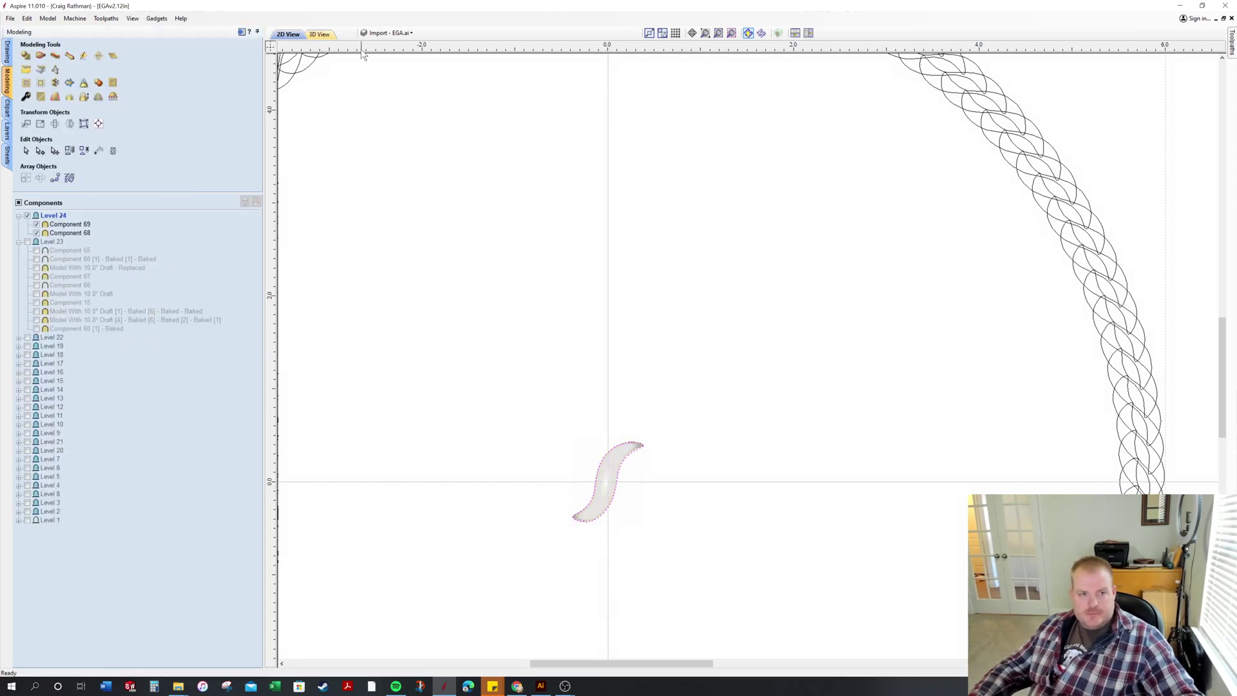
Inspect the S-shaped component's rounded profile in 3D from low and overhead angles.
{"action": "left_click", "coordinate": [319, 34]}
{"action": "scroll", "coordinate": [706, 324], "scroll_direction": "up", "scroll_amount": 10}
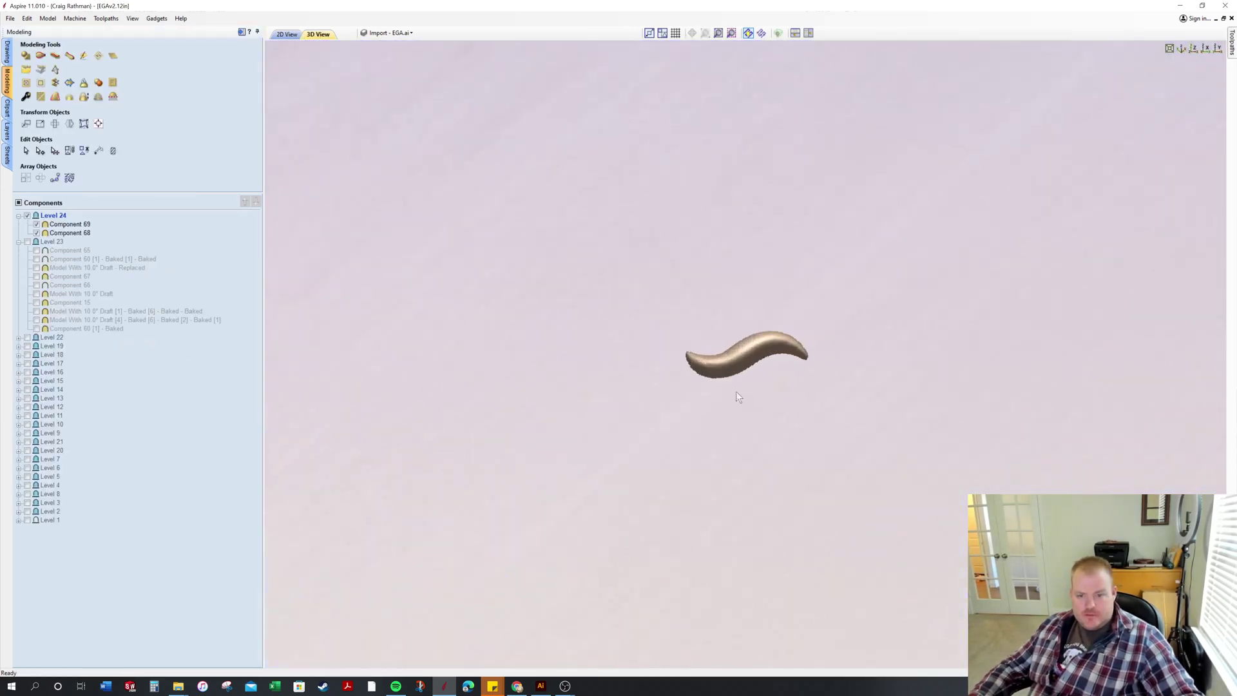
{"action": "left_click_drag", "start_coordinate": [787, 389], "coordinate": [705, 134]}
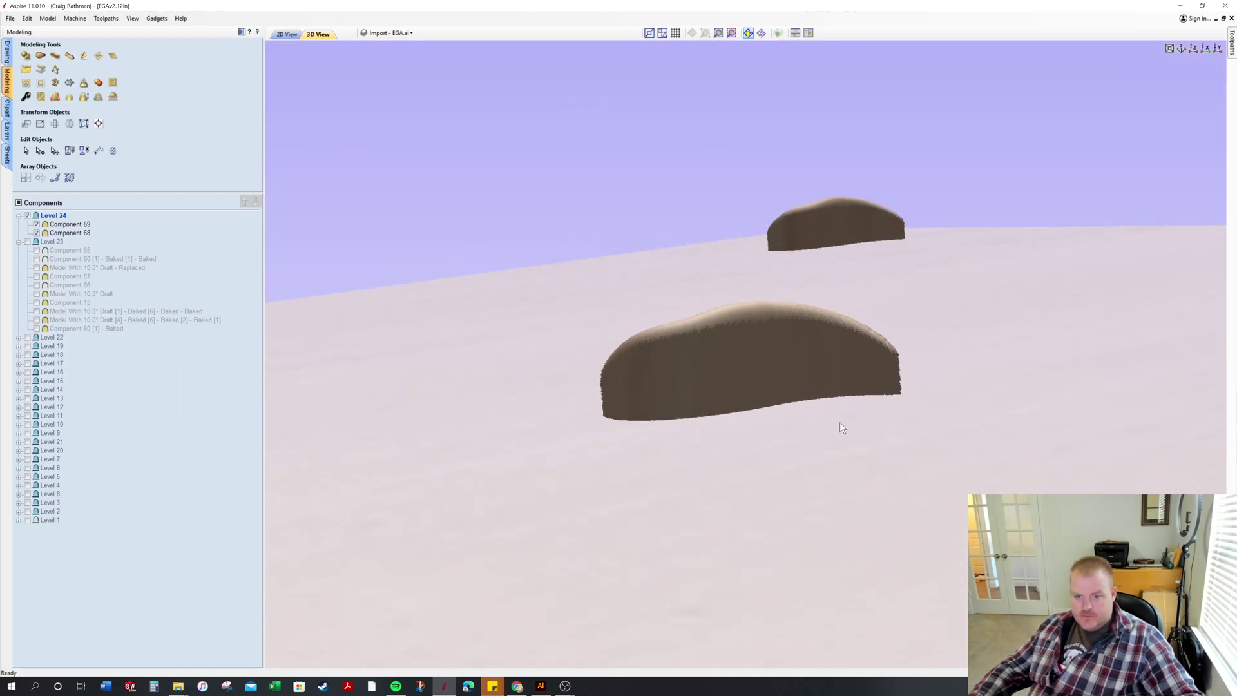
{"action": "left_click_drag", "start_coordinate": [840, 424], "coordinate": [865, 544]}
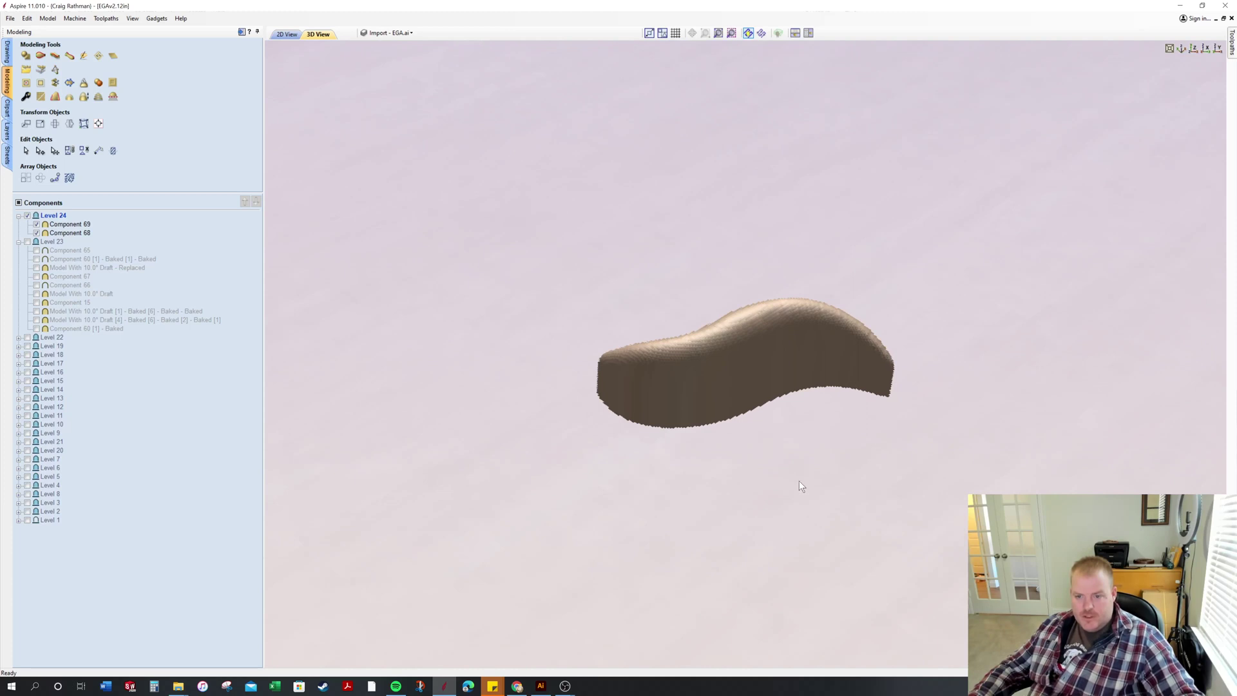
{"action": "left_click_drag", "start_coordinate": [799, 486], "coordinate": [765, 318]}
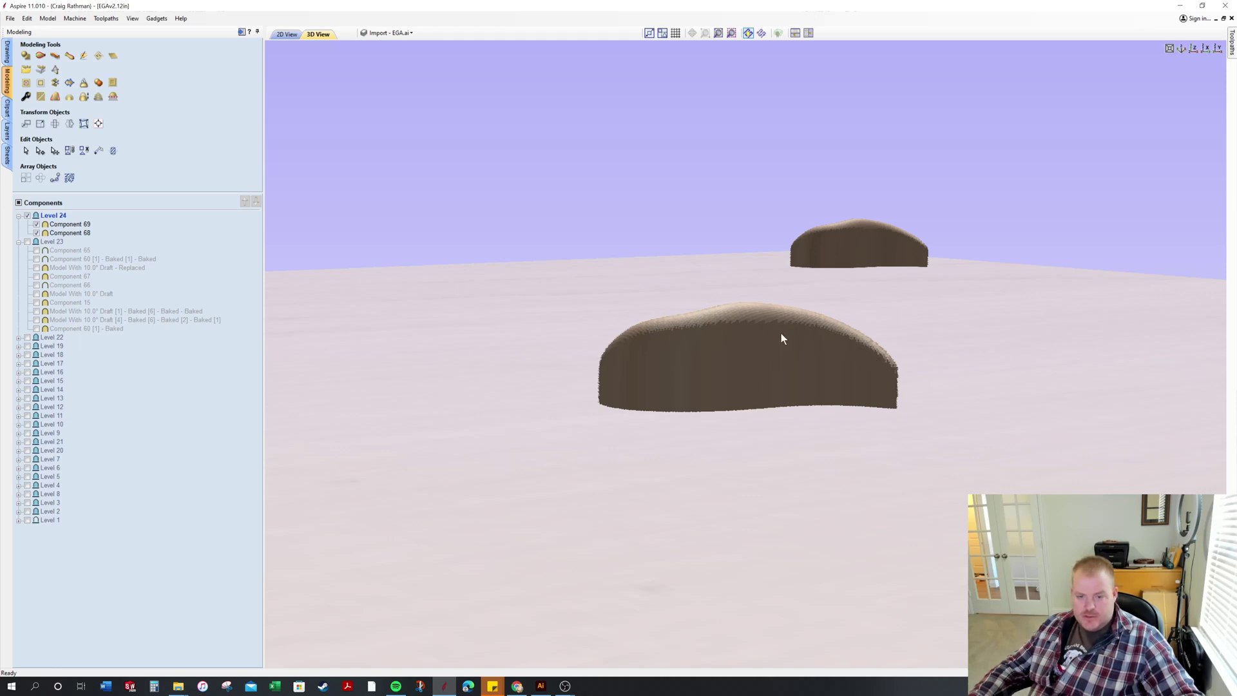
{"action": "left_click_drag", "start_coordinate": [783, 338], "coordinate": [782, 582]}
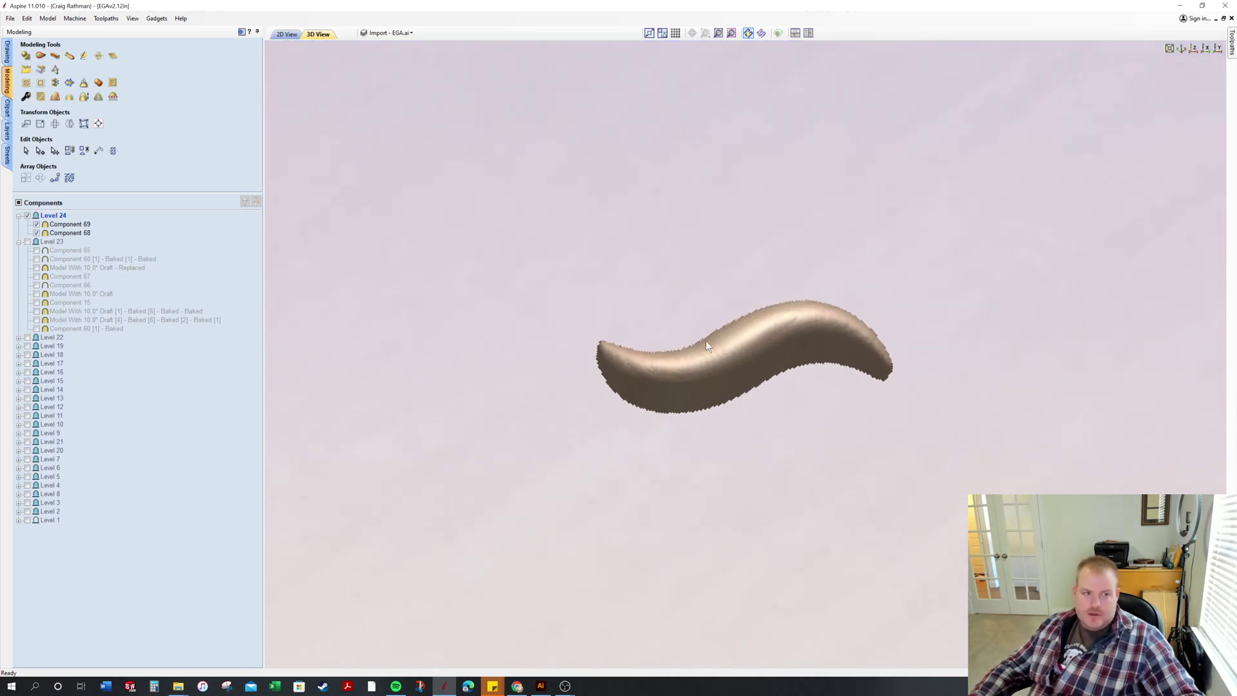
Compare the central S-shaped component with its vector outline up close in 2D, and check both S shapes in 3D.
{"action": "left_click", "coordinate": [25, 56]}
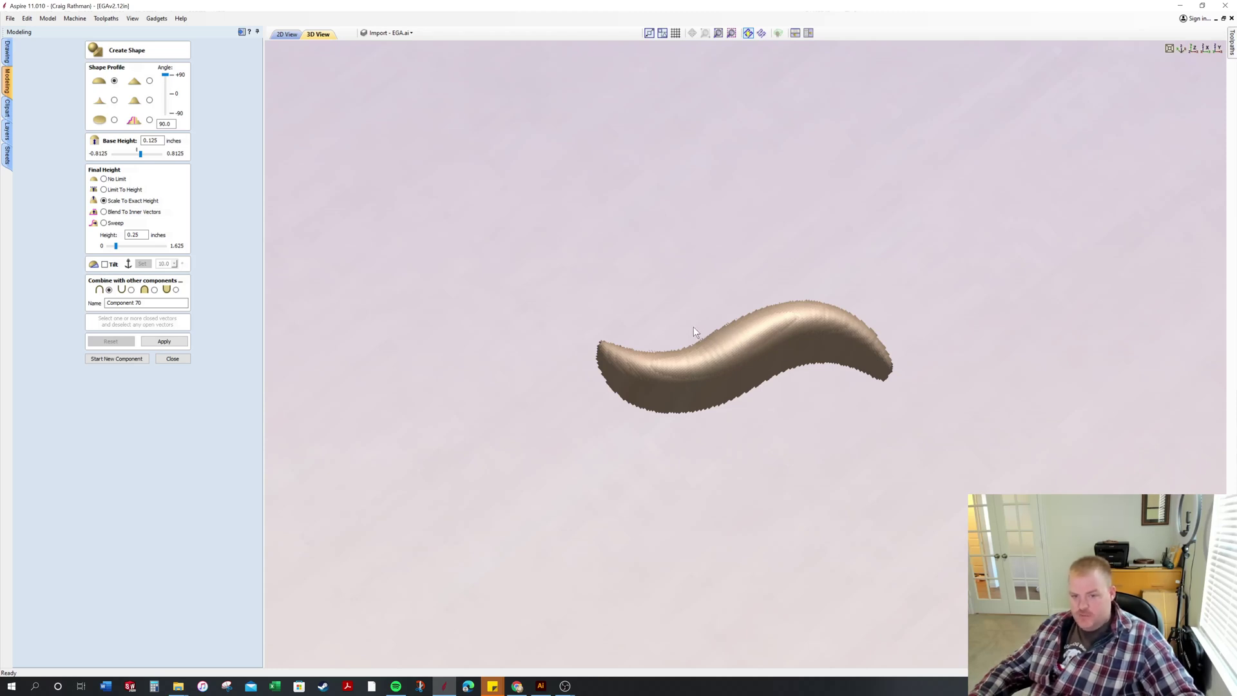
{"action": "left_click", "coordinate": [291, 35]}
{"action": "scroll", "coordinate": [618, 516], "scroll_direction": "up", "scroll_amount": 5}
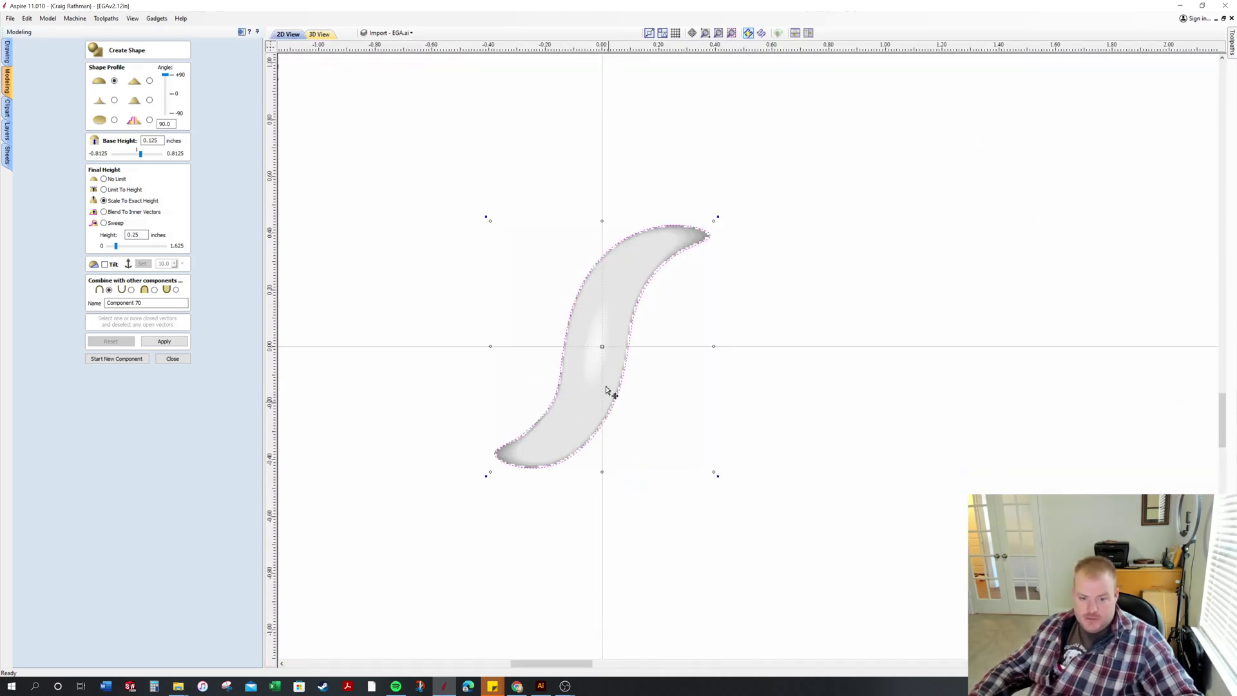
{"action": "scroll", "coordinate": [620, 349], "scroll_direction": "up", "scroll_amount": 2}
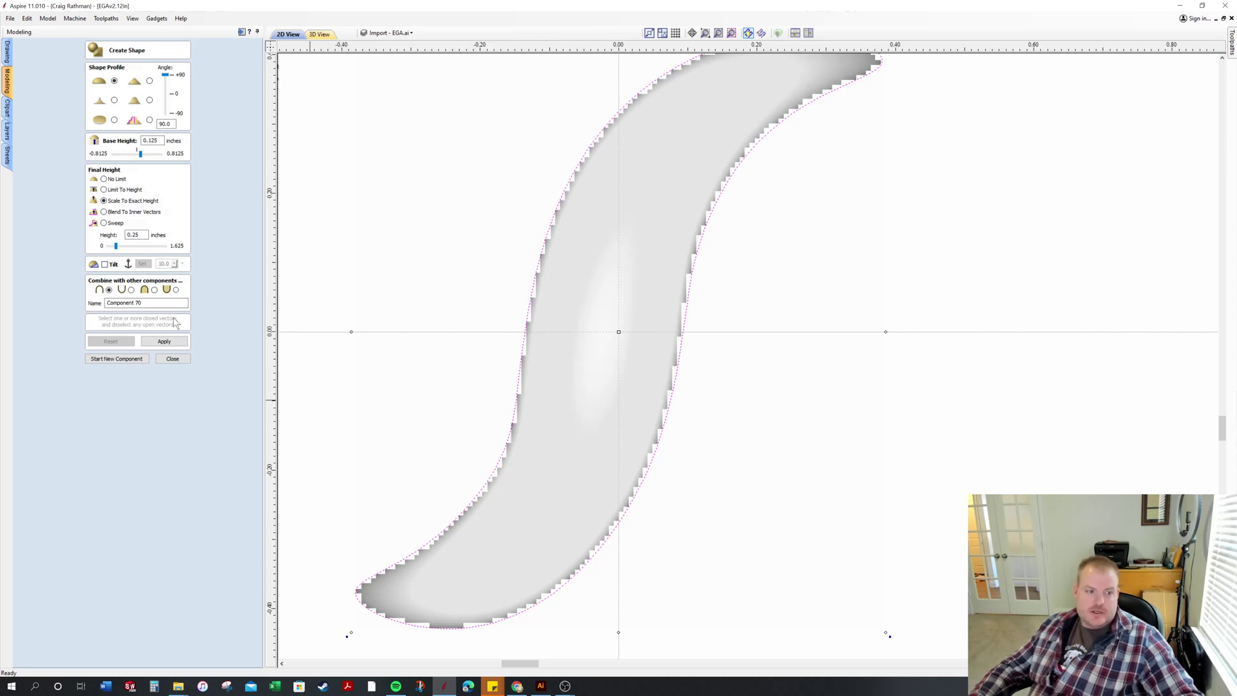
{"action": "left_click", "coordinate": [176, 359]}
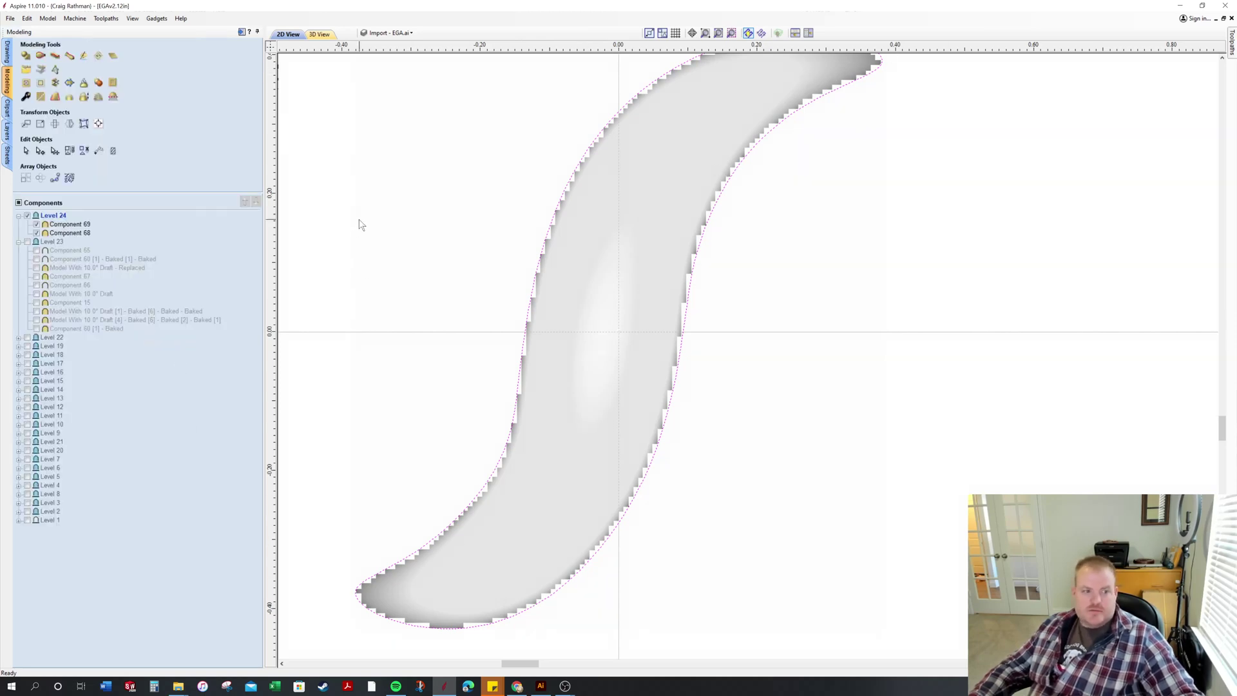
{"action": "left_click", "coordinate": [321, 35]}
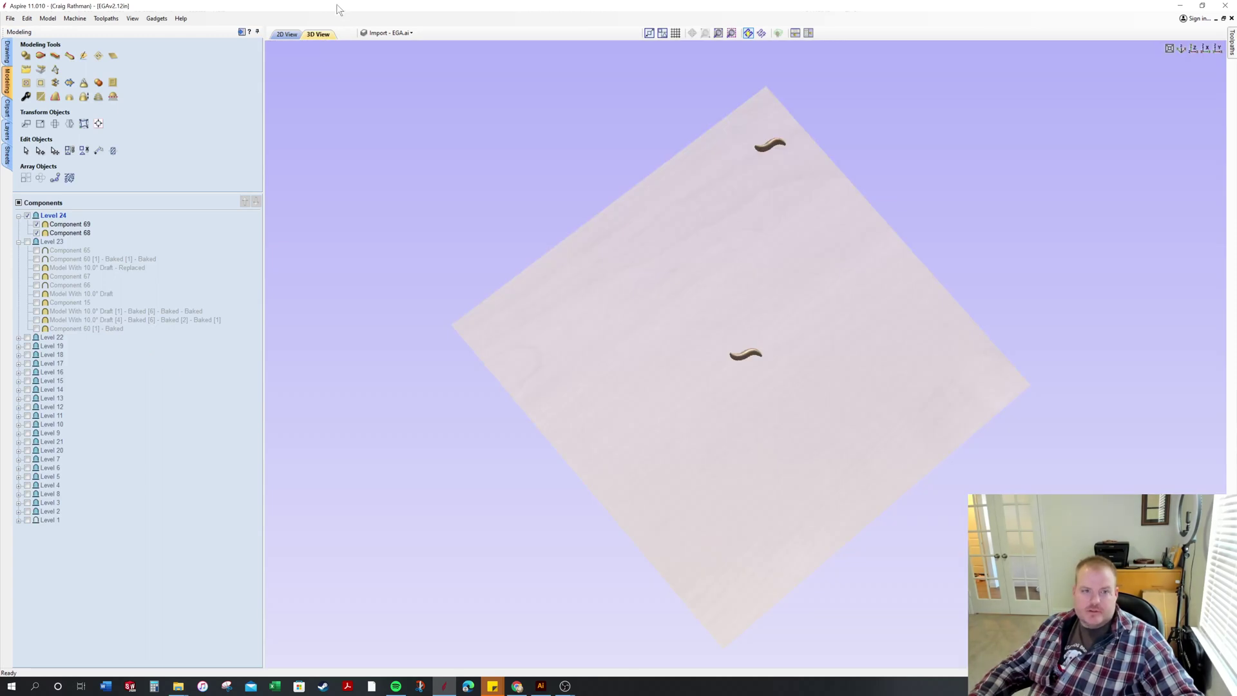
{"action": "left_click", "coordinate": [287, 34]}
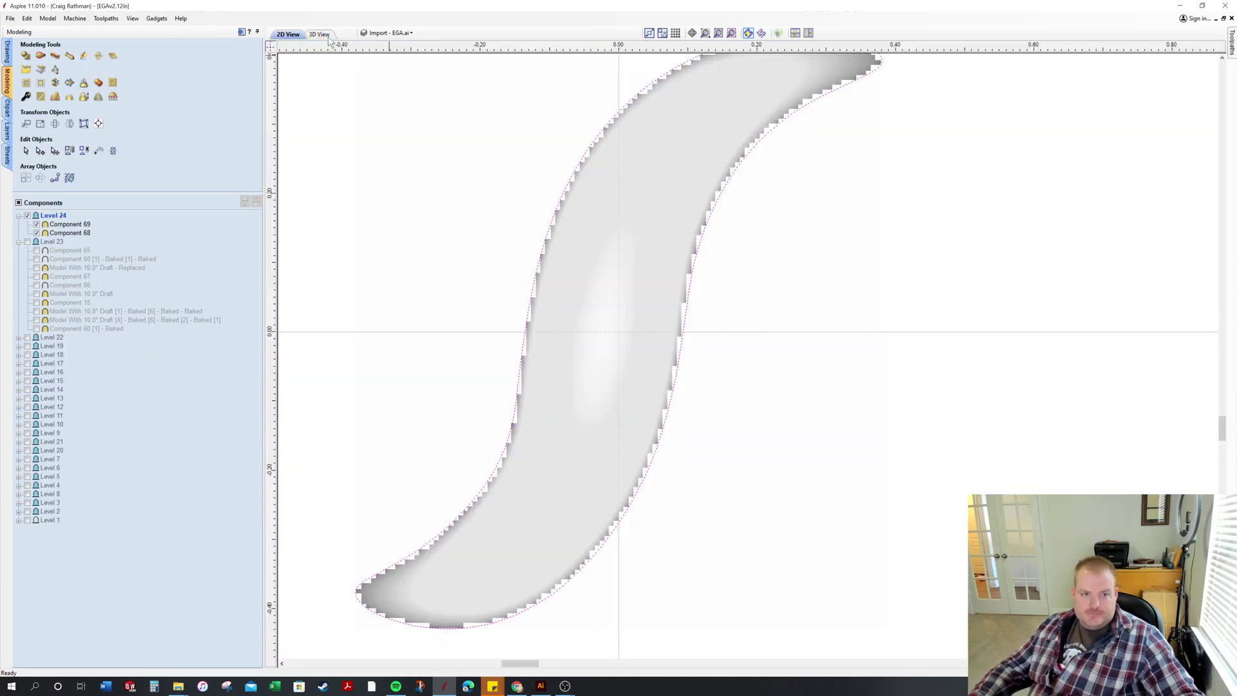
{"action": "left_click", "coordinate": [319, 34]}
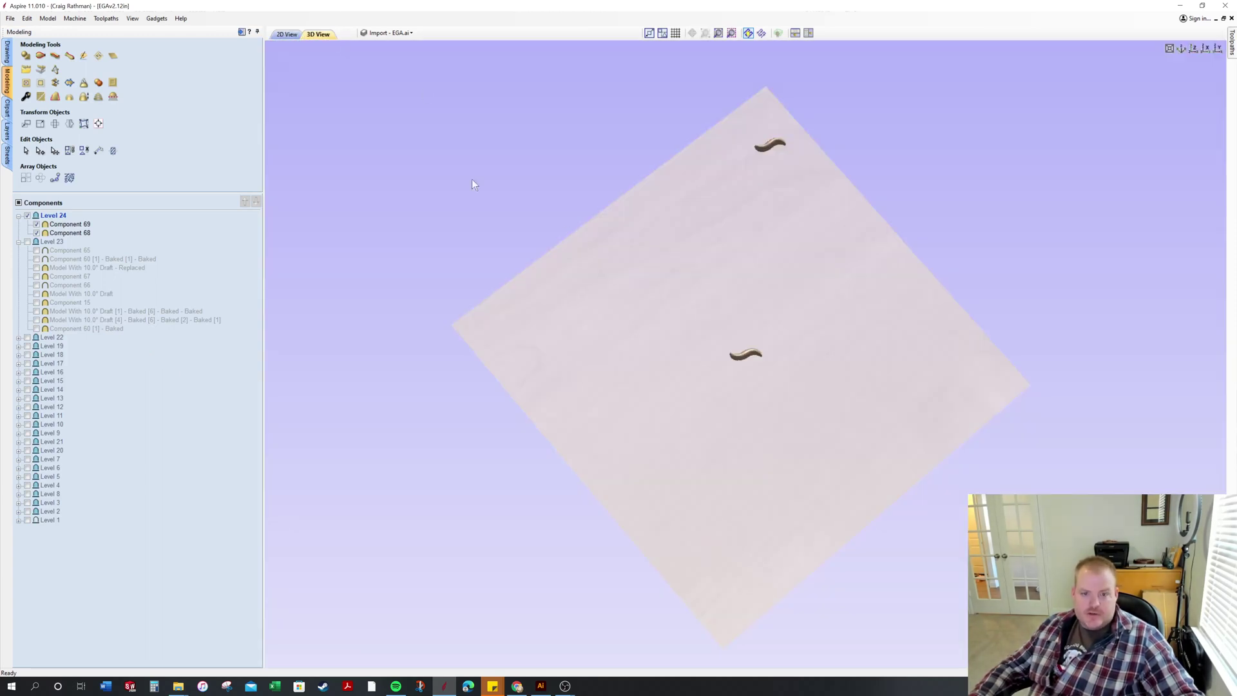
{"action": "left_click", "coordinate": [286, 34]}
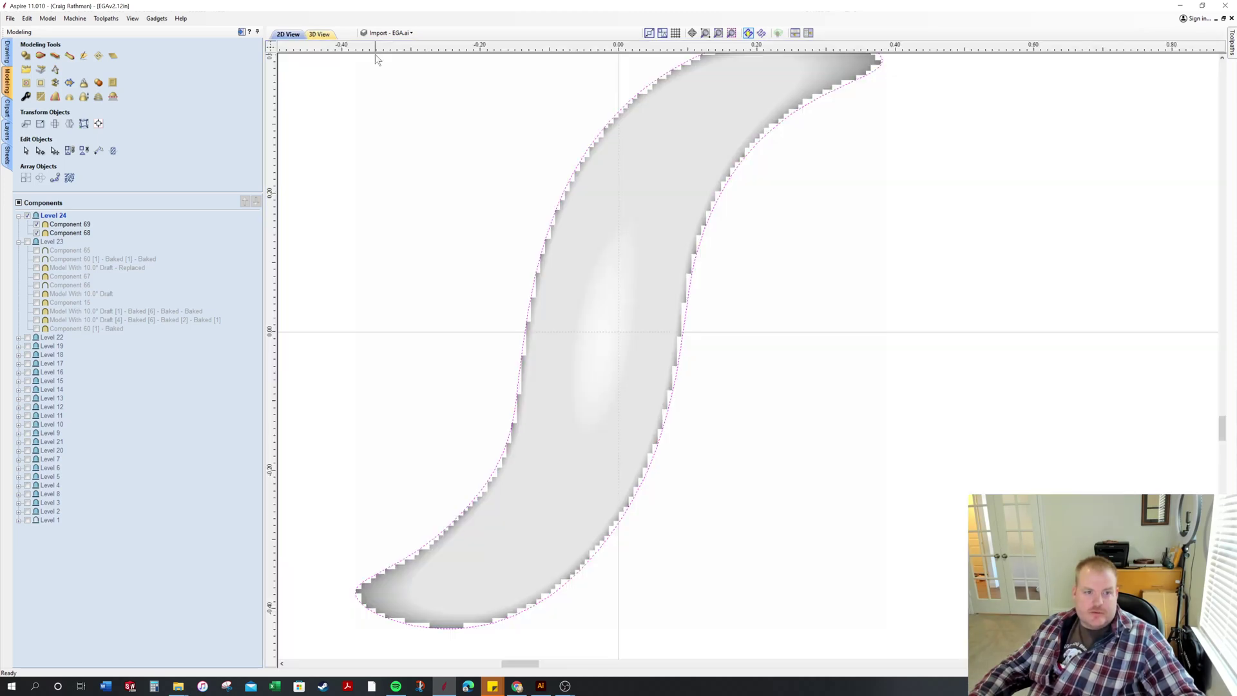
Make Layer 12 visible and bring the full rope ring around the central S shape into view.
{"action": "left_click", "coordinate": [406, 33]}
{"action": "scroll", "coordinate": [426, 285], "scroll_direction": "down", "scroll_amount": 3}
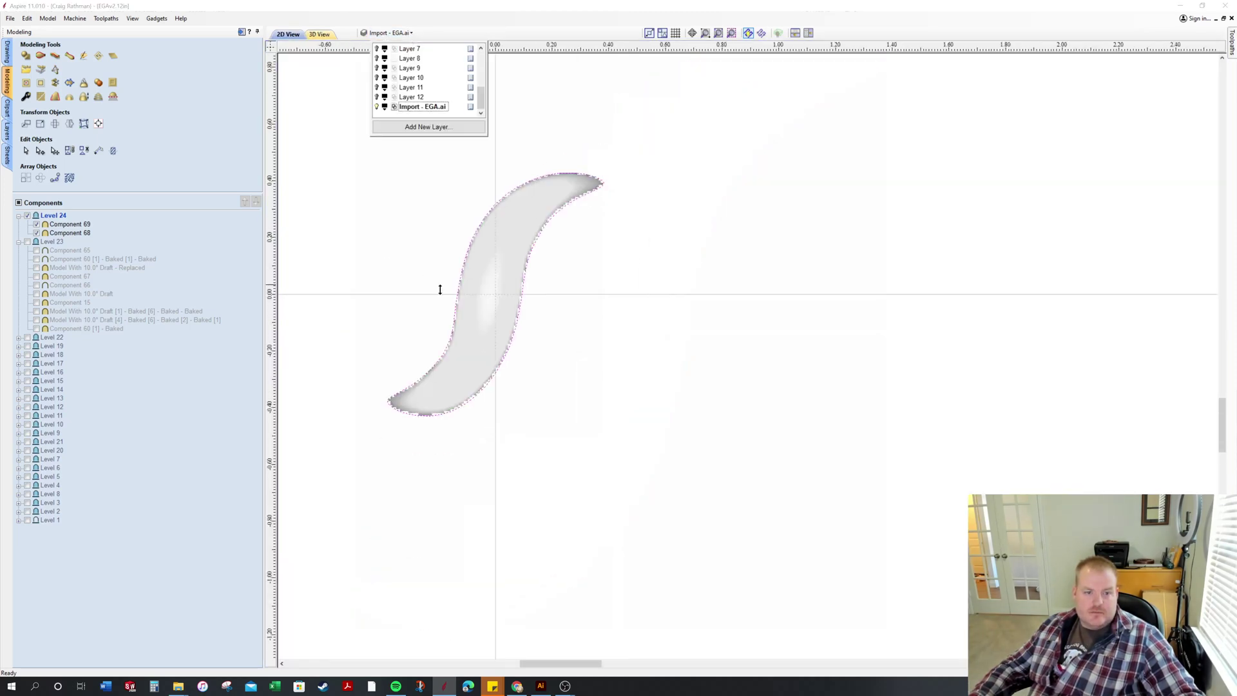
{"action": "scroll", "coordinate": [768, 354], "scroll_direction": "down", "scroll_amount": 4}
{"action": "left_click", "coordinate": [378, 96]}
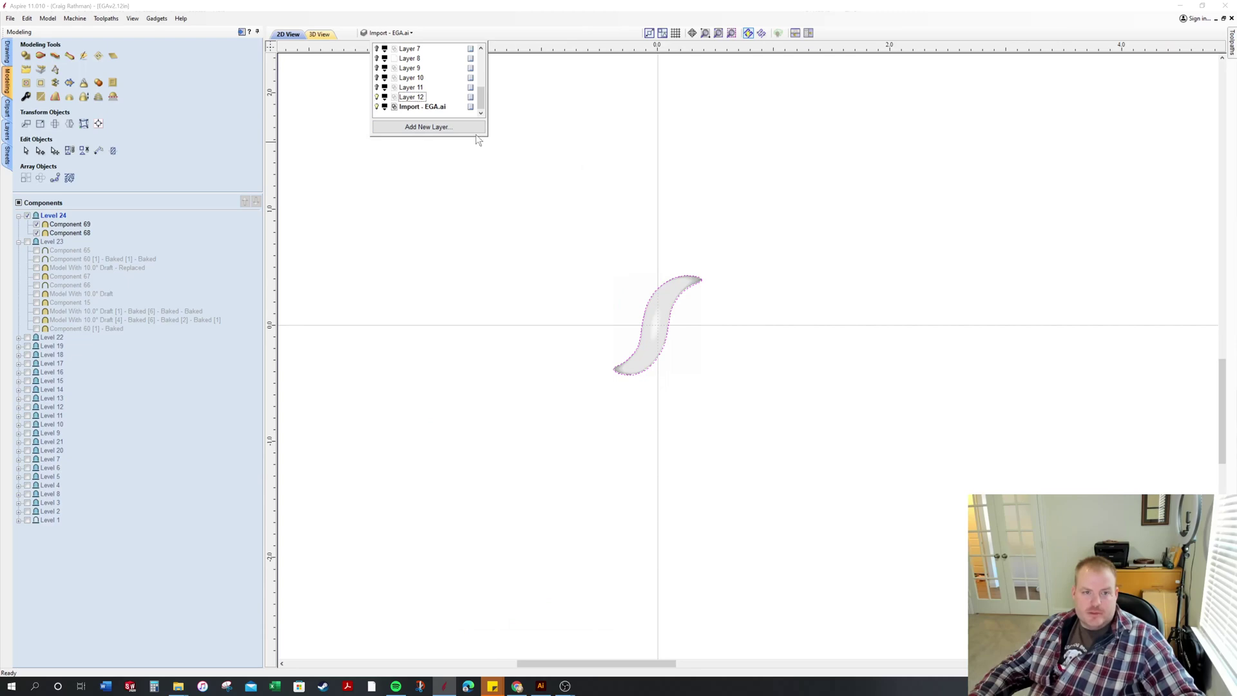
{"action": "scroll", "coordinate": [572, 252], "scroll_direction": "down", "scroll_amount": 3}
{"action": "scroll", "coordinate": [616, 340], "scroll_direction": "down", "scroll_amount": 3}
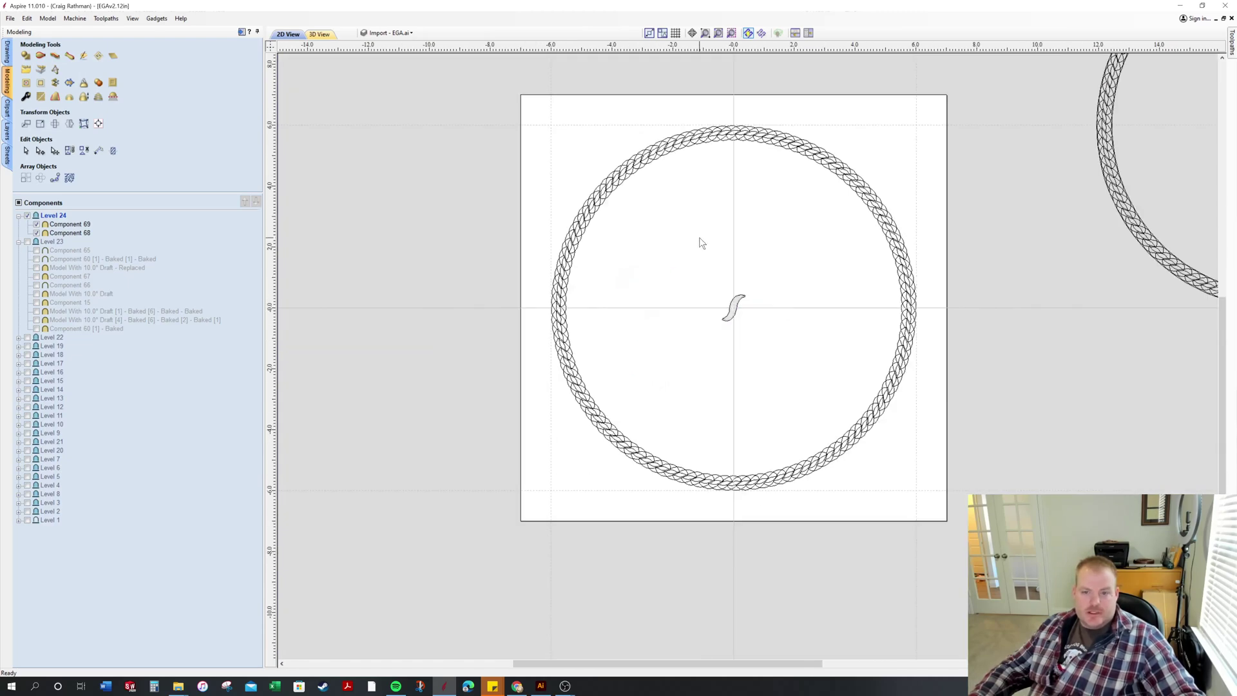
Turn on the hidden emblem vector layers, including Layer 6 and the imported EGA artwork.
{"action": "key", "text": "alt"}
{"action": "left_click", "coordinate": [412, 34]}
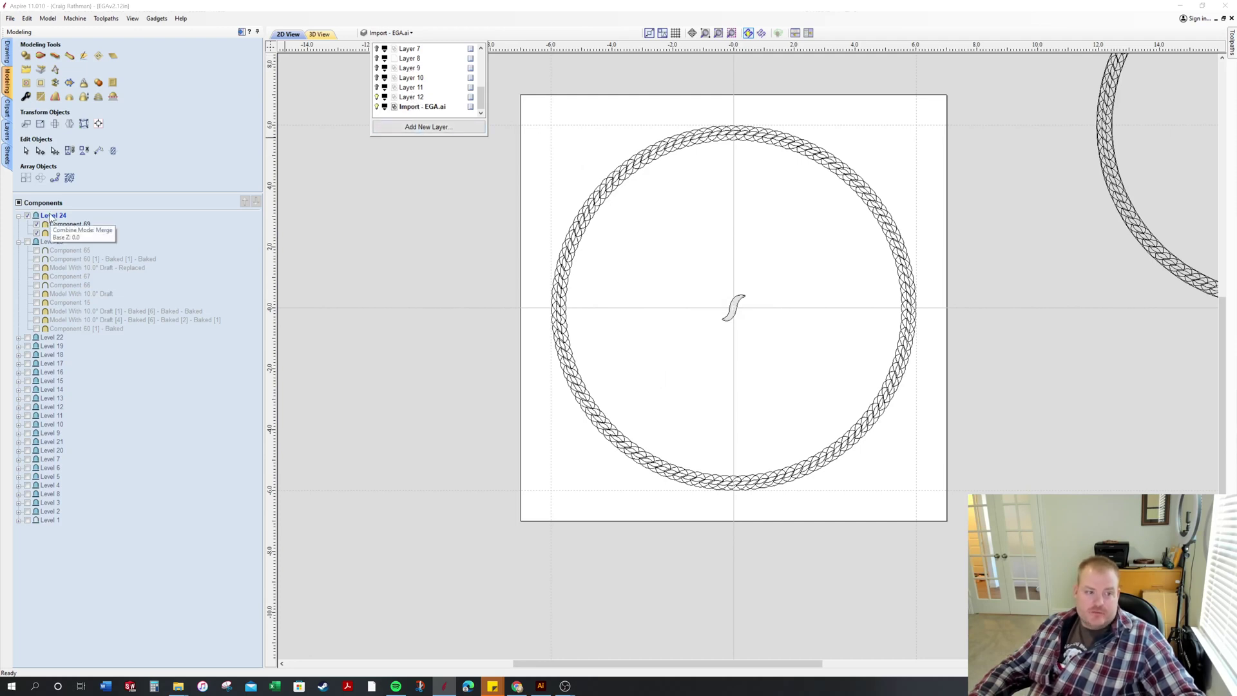
{"action": "right_click", "coordinate": [40, 361]}
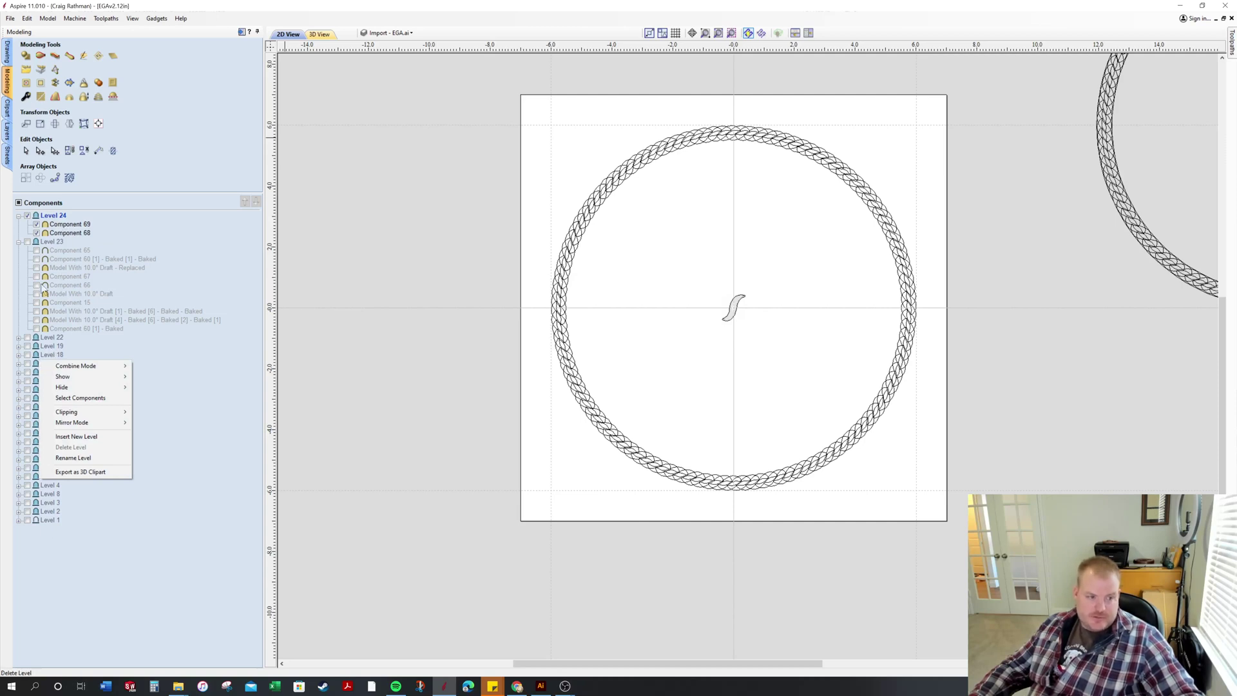
{"action": "left_click", "coordinate": [410, 32]}
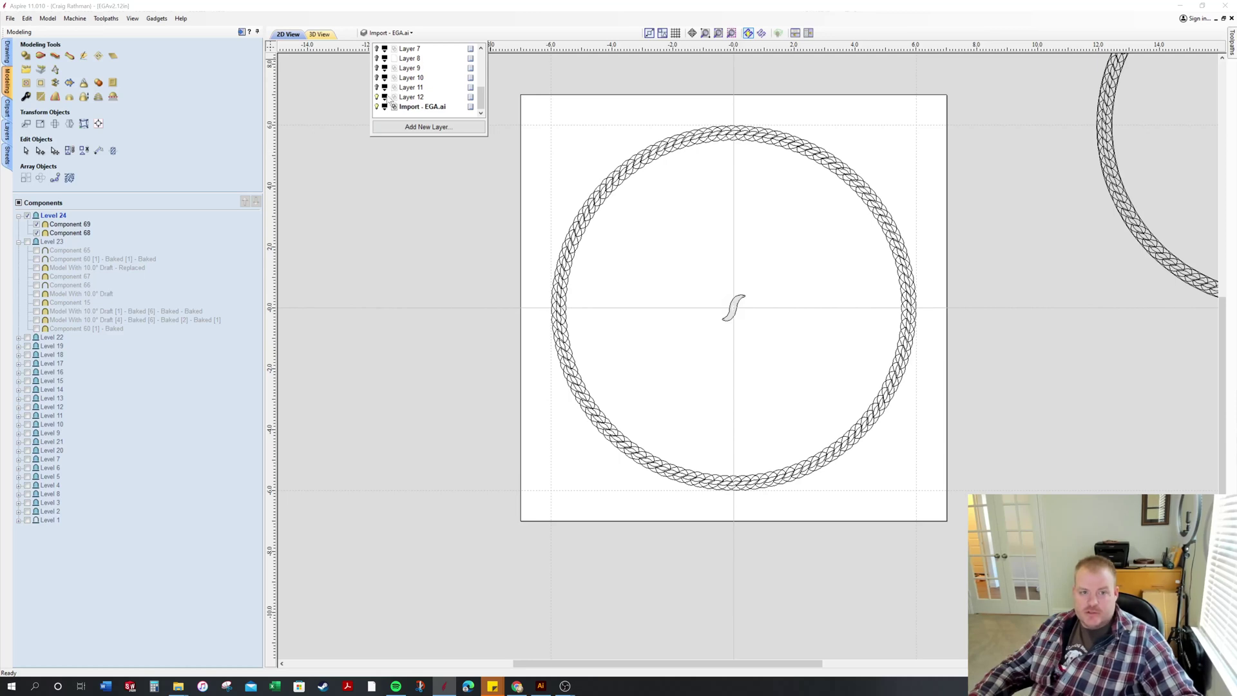
{"action": "left_click", "coordinate": [378, 78]}
{"action": "left_click", "coordinate": [377, 78]}
{"action": "left_click", "coordinate": [385, 59]}
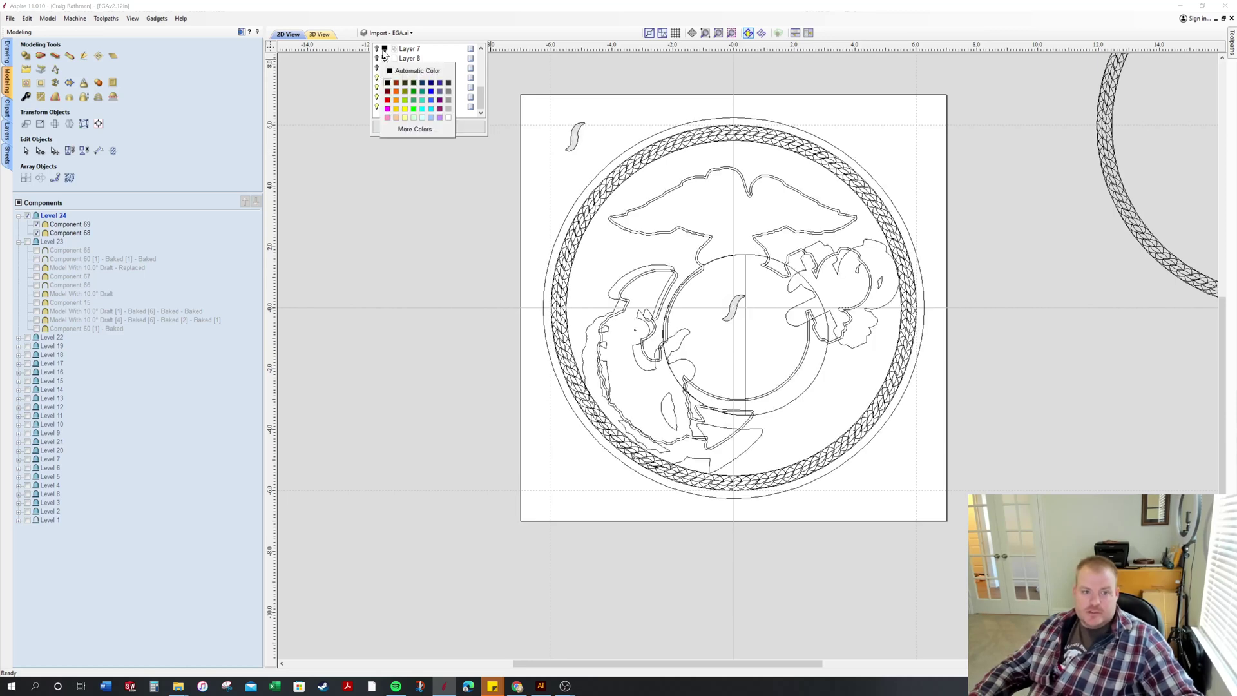
{"action": "left_click", "coordinate": [377, 66]}
{"action": "left_click", "coordinate": [377, 68]}
{"action": "scroll", "coordinate": [391, 68], "scroll_direction": "up", "scroll_amount": 2}
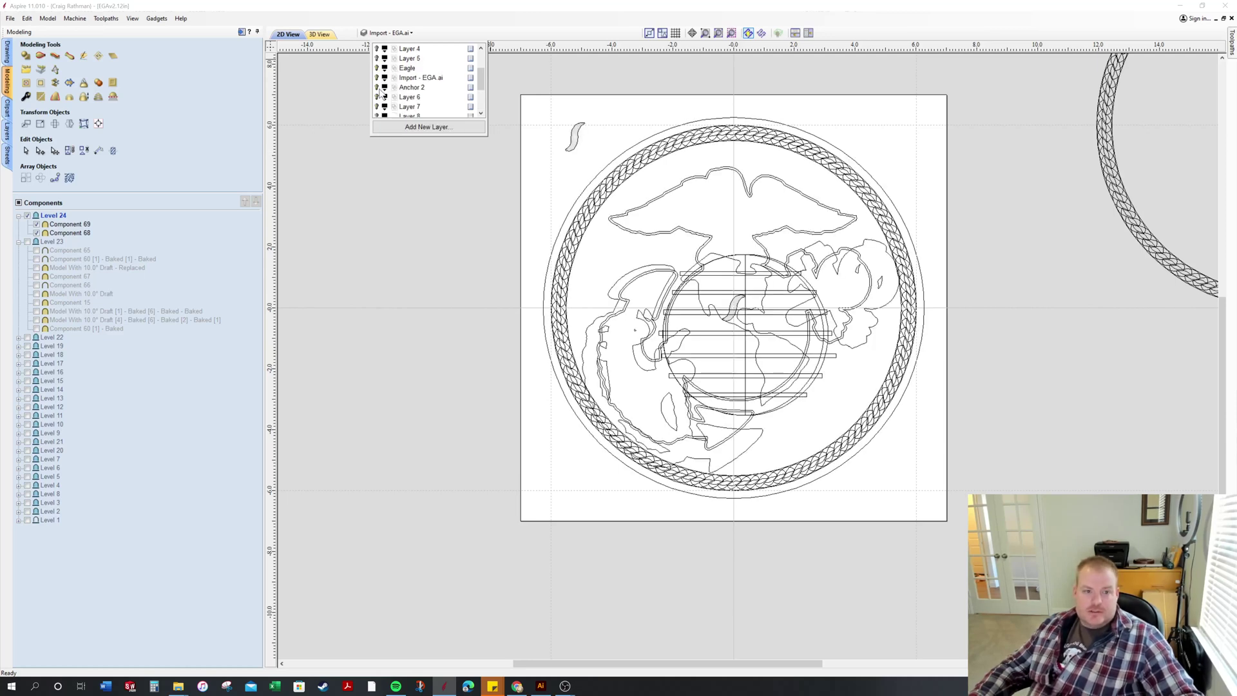
{"action": "left_click", "coordinate": [377, 95]}
{"action": "left_click", "coordinate": [377, 79]}
{"action": "scroll", "coordinate": [411, 109], "scroll_direction": "down", "scroll_amount": 2}
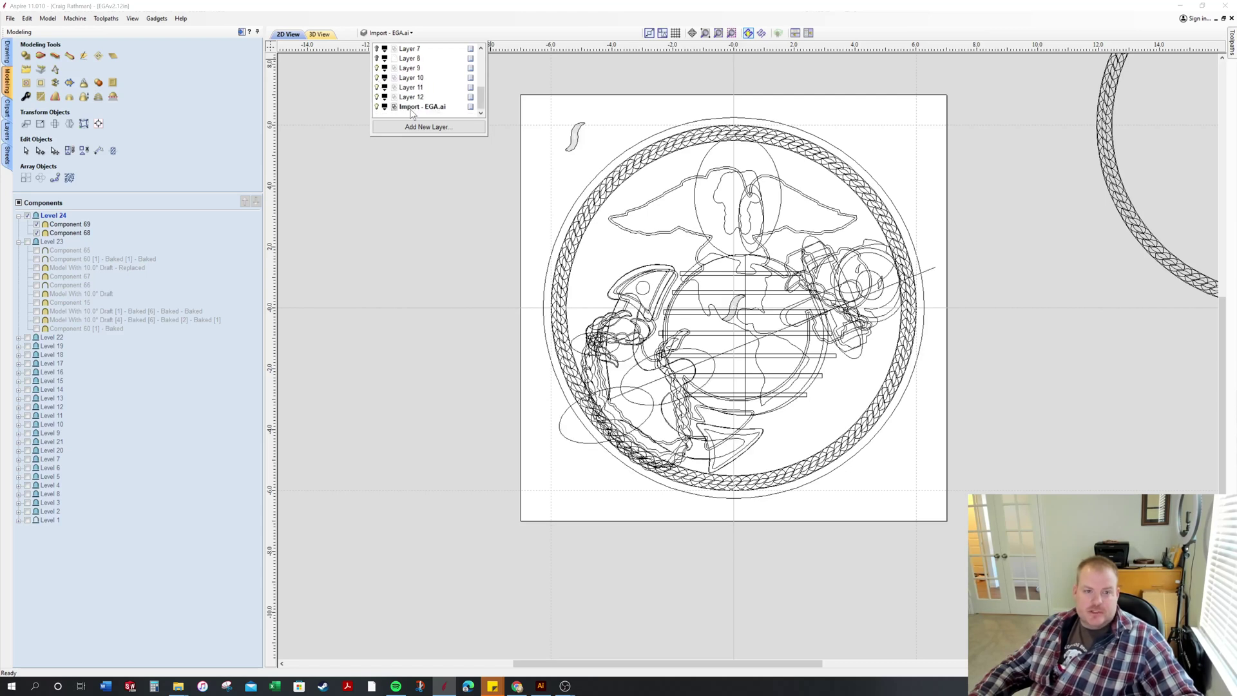
Hide the emblem artwork layers again so only the rope ring and central S shape remain displayed.
{"action": "scroll", "coordinate": [387, 76], "scroll_direction": "up", "scroll_amount": 5}
{"action": "scroll", "coordinate": [382, 86], "scroll_direction": "down", "scroll_amount": 2}
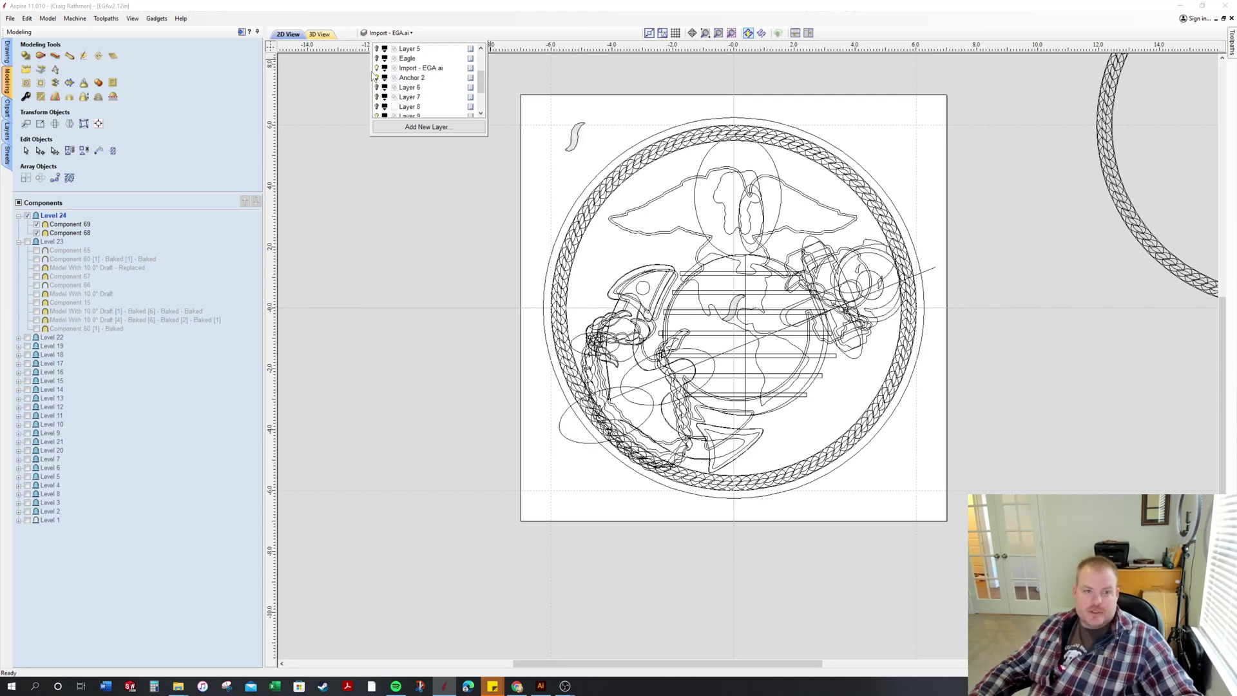
{"action": "left_click", "coordinate": [377, 69]}
{"action": "left_click", "coordinate": [378, 87]}
{"action": "scroll", "coordinate": [387, 87], "scroll_direction": "down", "scroll_amount": 2}
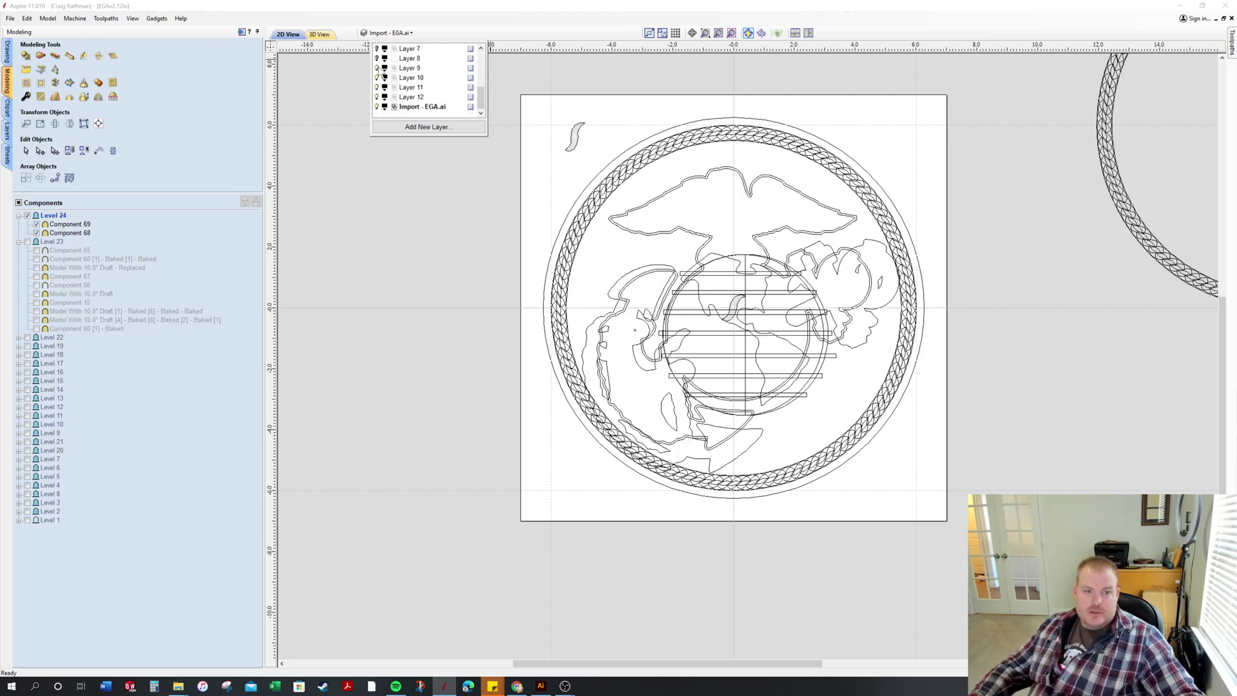
{"action": "left_click", "coordinate": [377, 77]}
{"action": "left_click", "coordinate": [377, 87]}
{"action": "left_click", "coordinate": [377, 97]}
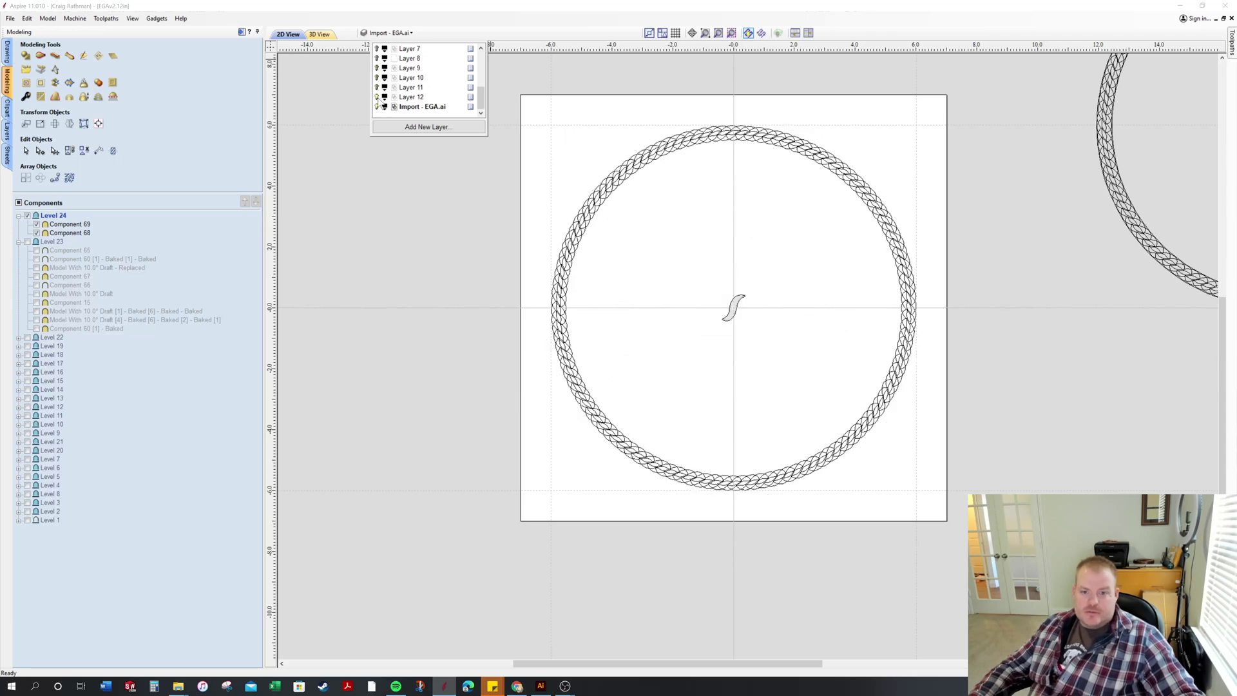
Examine how the rope ring's strand vectors overlap, selecting neighbouring strands on its upper-left arc.
{"action": "left_click", "coordinate": [765, 225]}
{"action": "scroll", "coordinate": [575, 155], "scroll_direction": "up", "scroll_amount": 6}
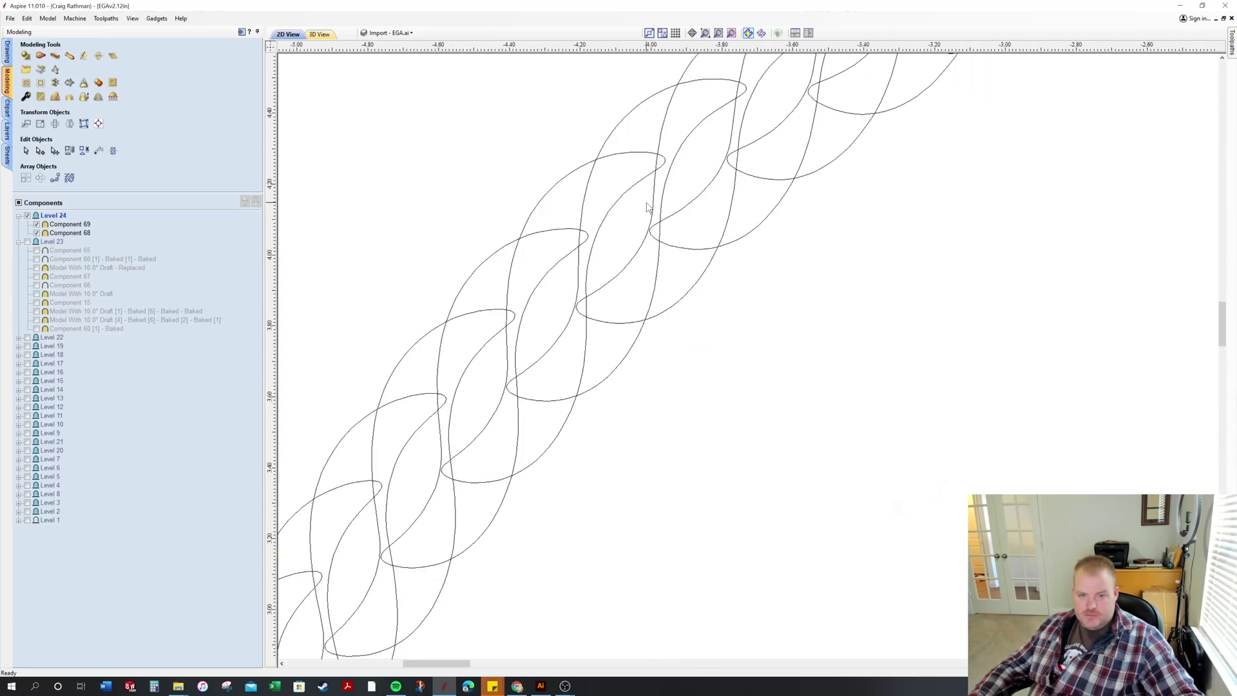
{"action": "left_click", "coordinate": [583, 261]}
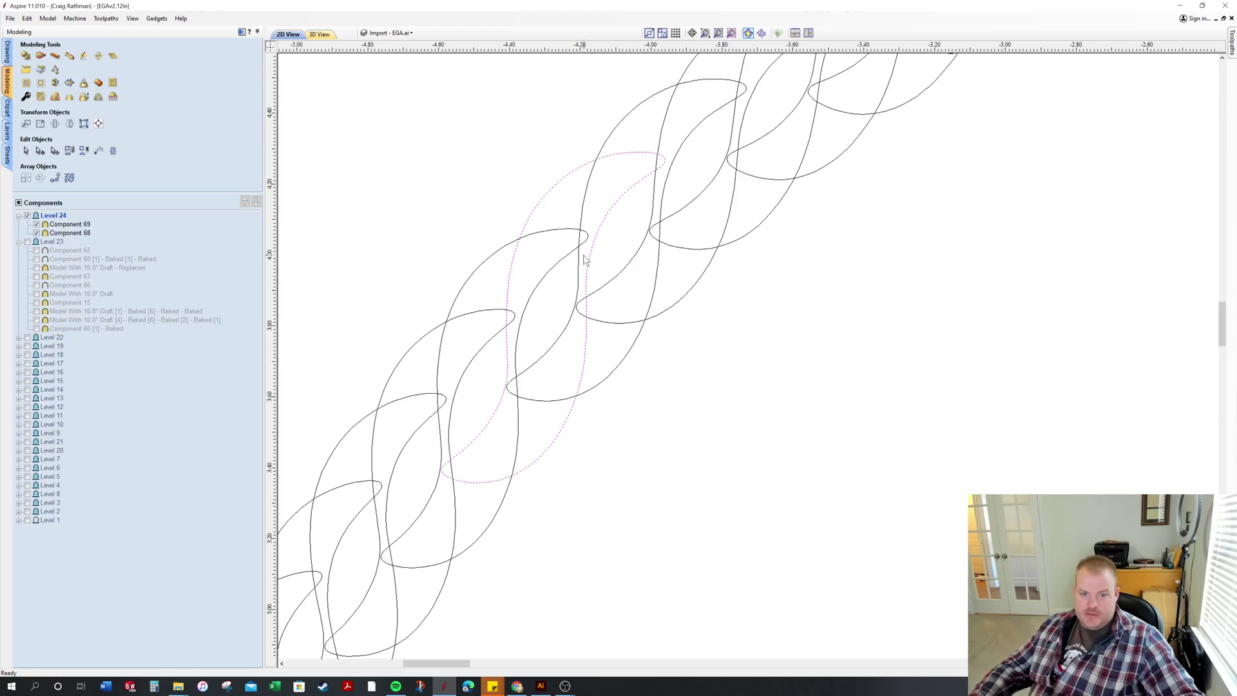
{"action": "scroll", "coordinate": [594, 172], "scroll_direction": "down", "scroll_amount": 6}
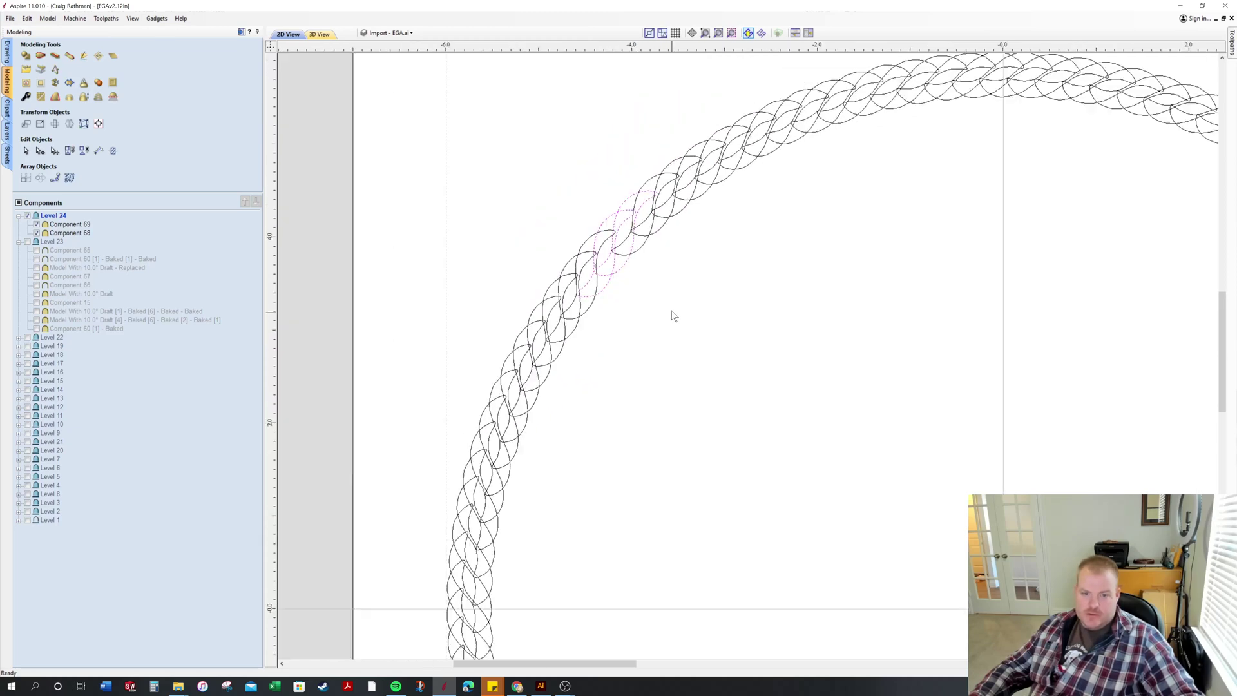
{"action": "middle_click_drag", "start_coordinate": [923, 430], "coordinate": [820, 359]}
{"action": "scroll", "coordinate": [820, 359], "scroll_direction": "down", "scroll_amount": 2}
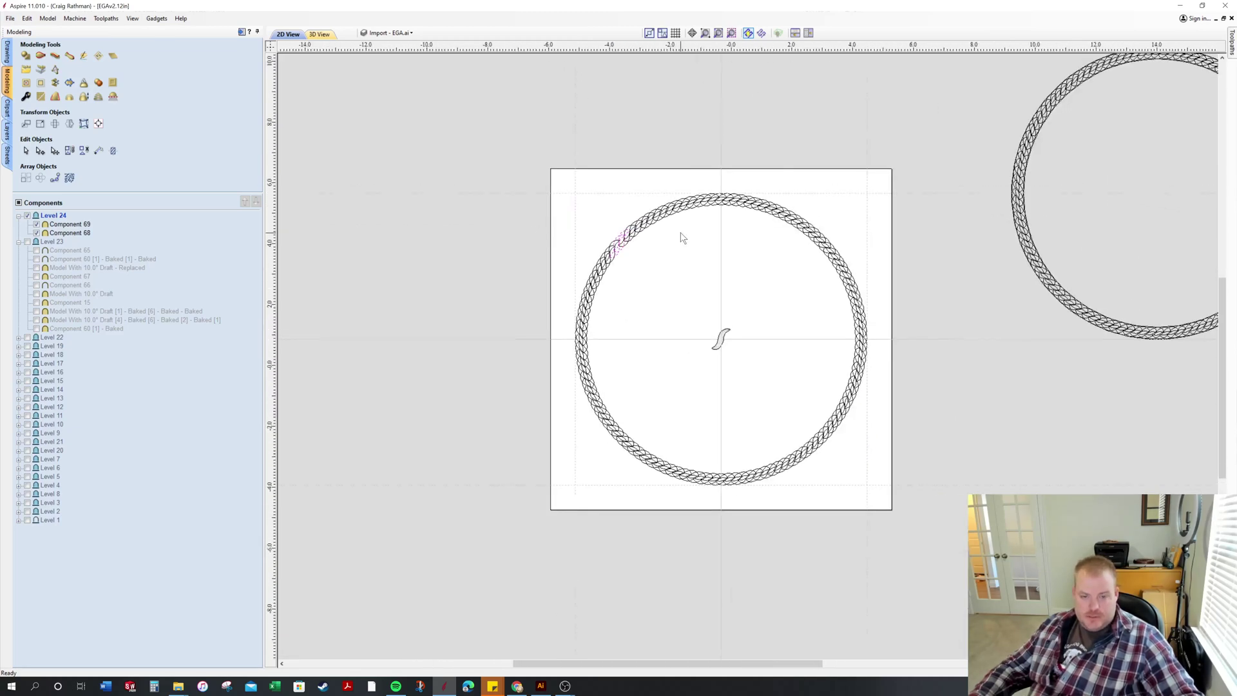
Create a merged, round-profile shape from all rope ring vectors with a 0.125 inch base and exact height of 0.25 inches.
{"action": "scroll", "coordinate": [682, 234], "scroll_direction": "up", "scroll_amount": 3}
{"action": "left_click", "coordinate": [651, 329]}
{"action": "left_click_drag", "start_coordinate": [456, 160], "coordinate": [1025, 649]}
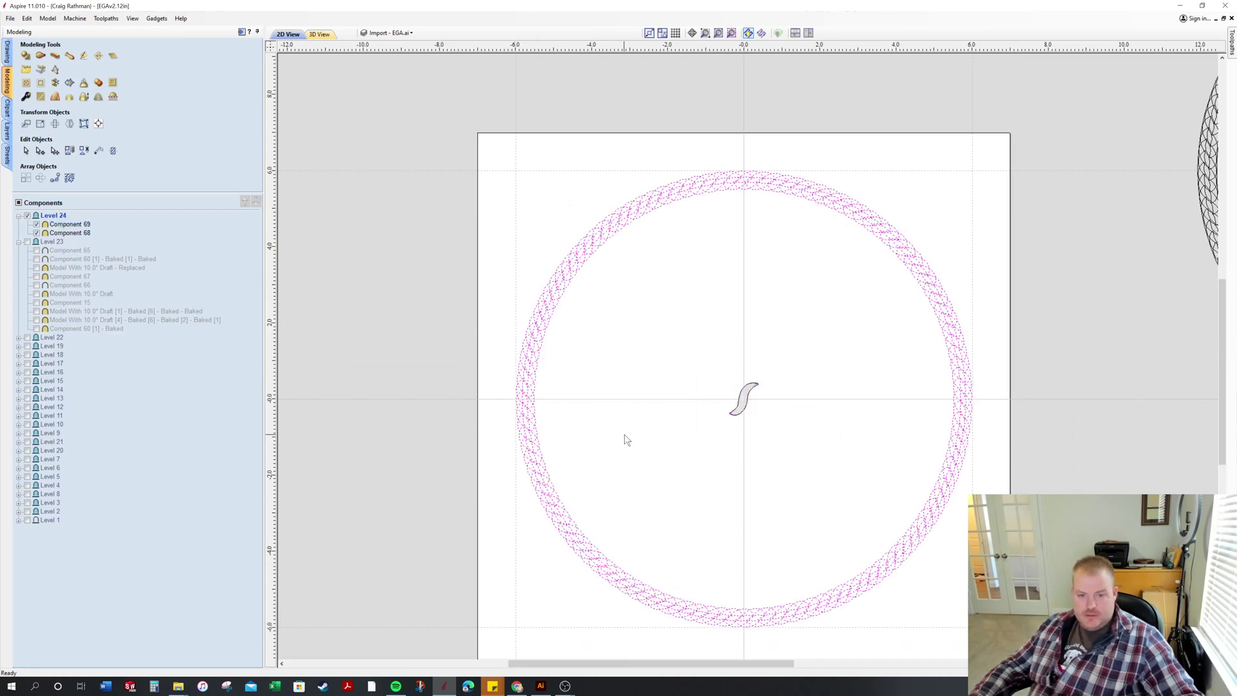
{"action": "left_click", "coordinate": [26, 56]}
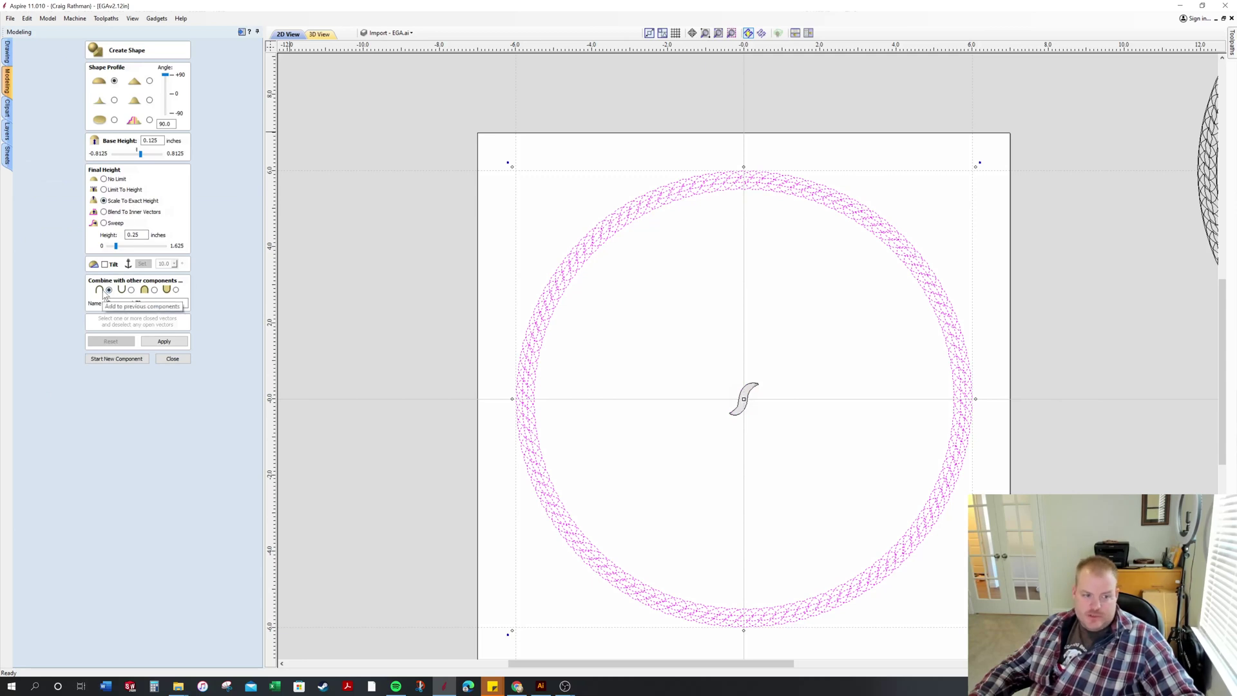
{"action": "left_click", "coordinate": [147, 291]}
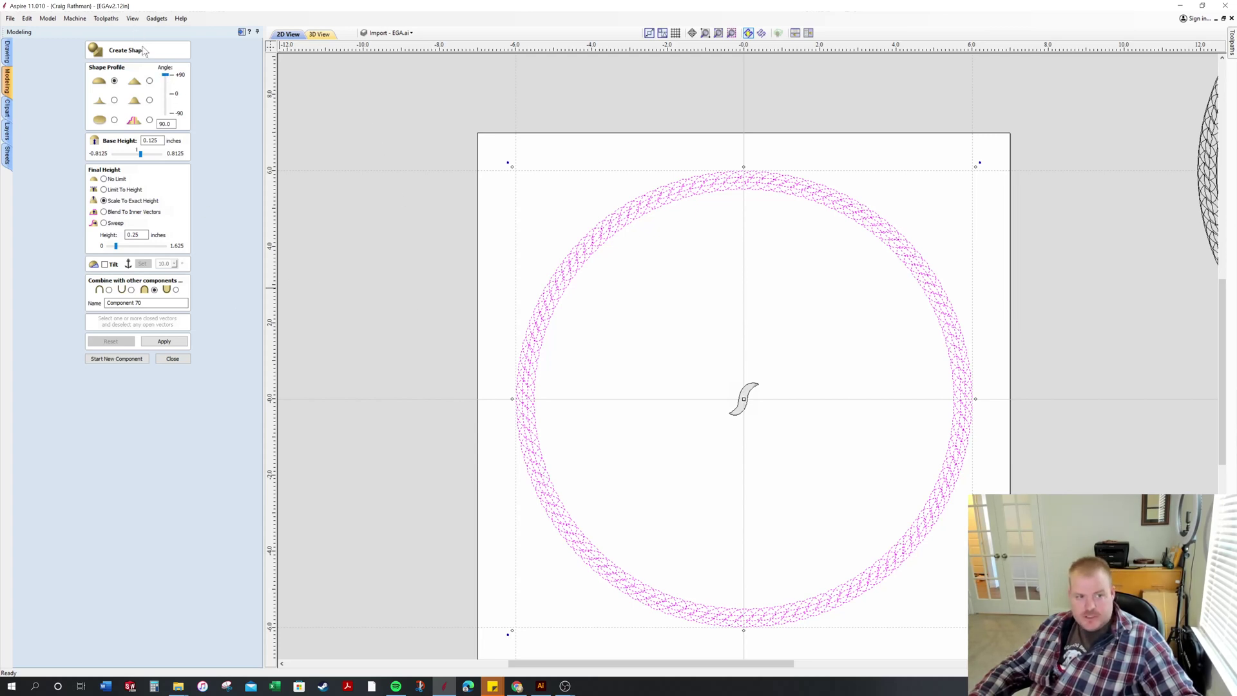
{"action": "left_click", "coordinate": [319, 34]}
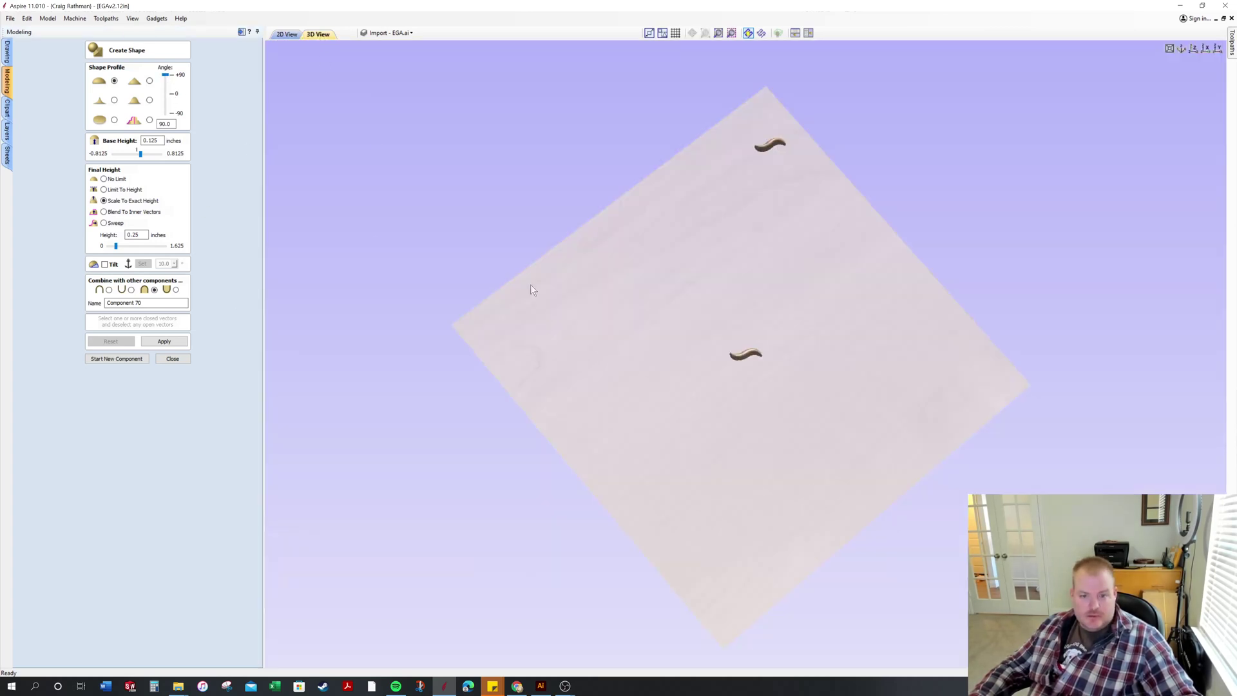
{"action": "left_click", "coordinate": [287, 34]}
{"action": "left_click", "coordinate": [321, 34]}
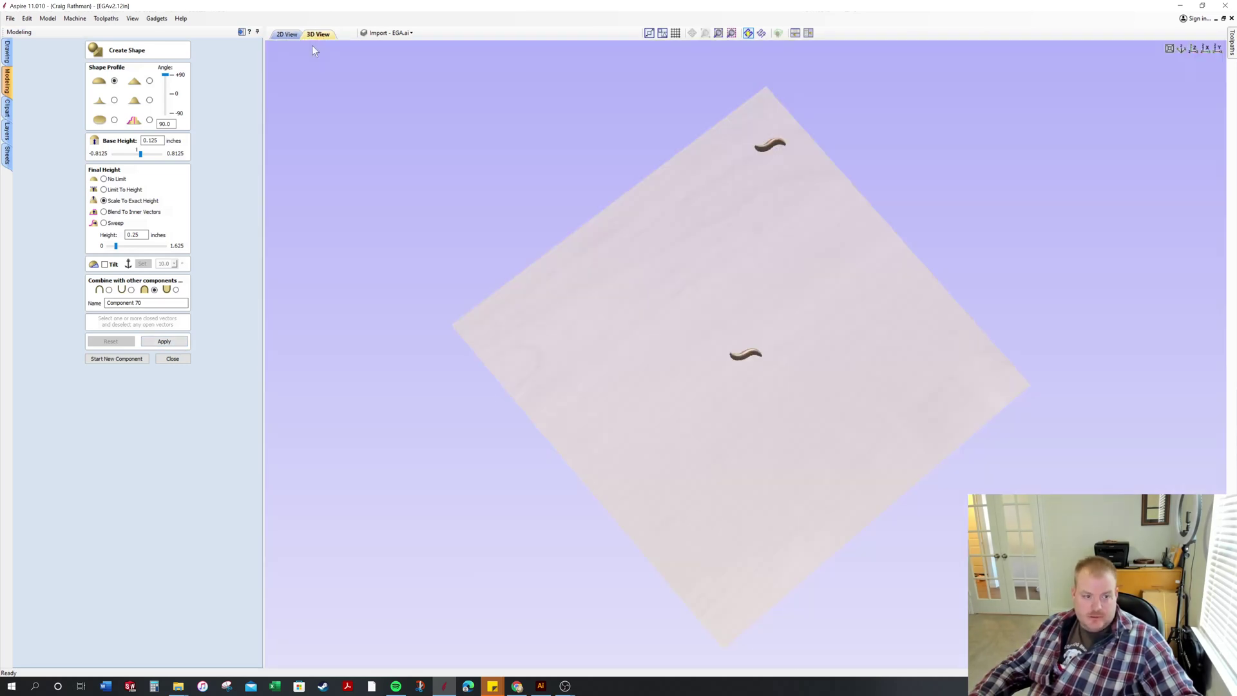
{"action": "left_click", "coordinate": [165, 341]}
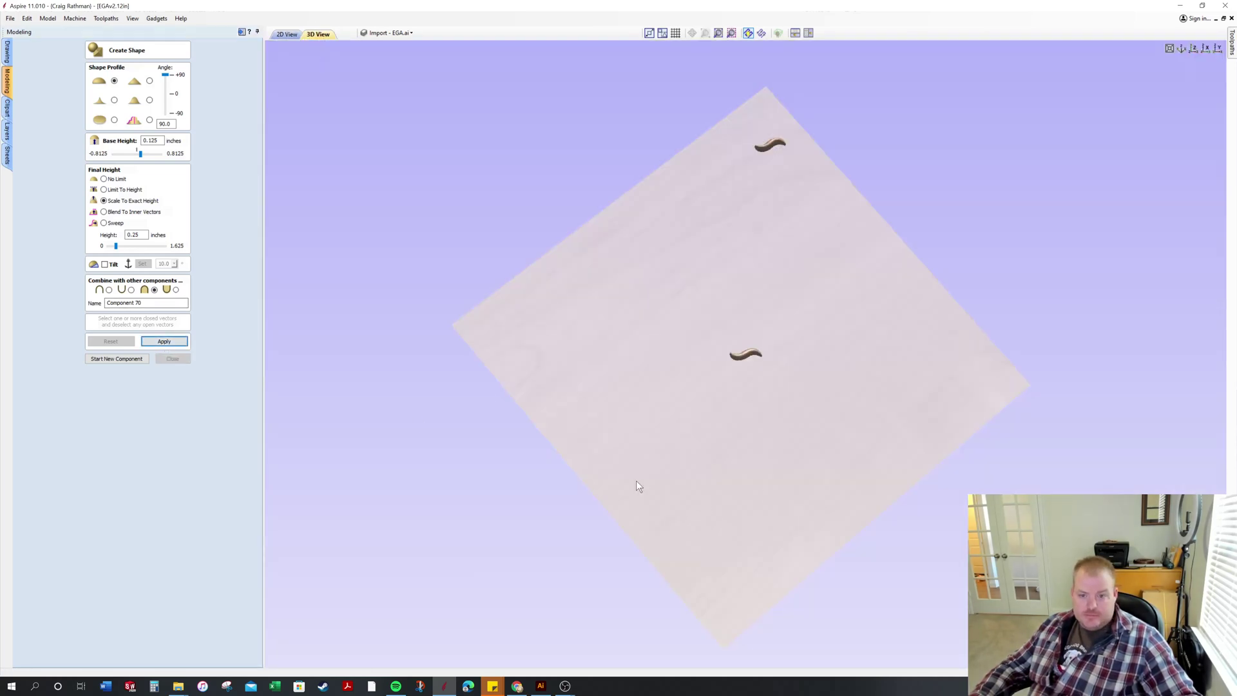
Inspect the modelled rope ring's overlapping strands in 3D up close and from a low angle.
{"action": "left_click_drag", "start_coordinate": [576, 420], "coordinate": [737, 276]}
{"action": "scroll", "coordinate": [785, 270], "scroll_direction": "up", "scroll_amount": 3}
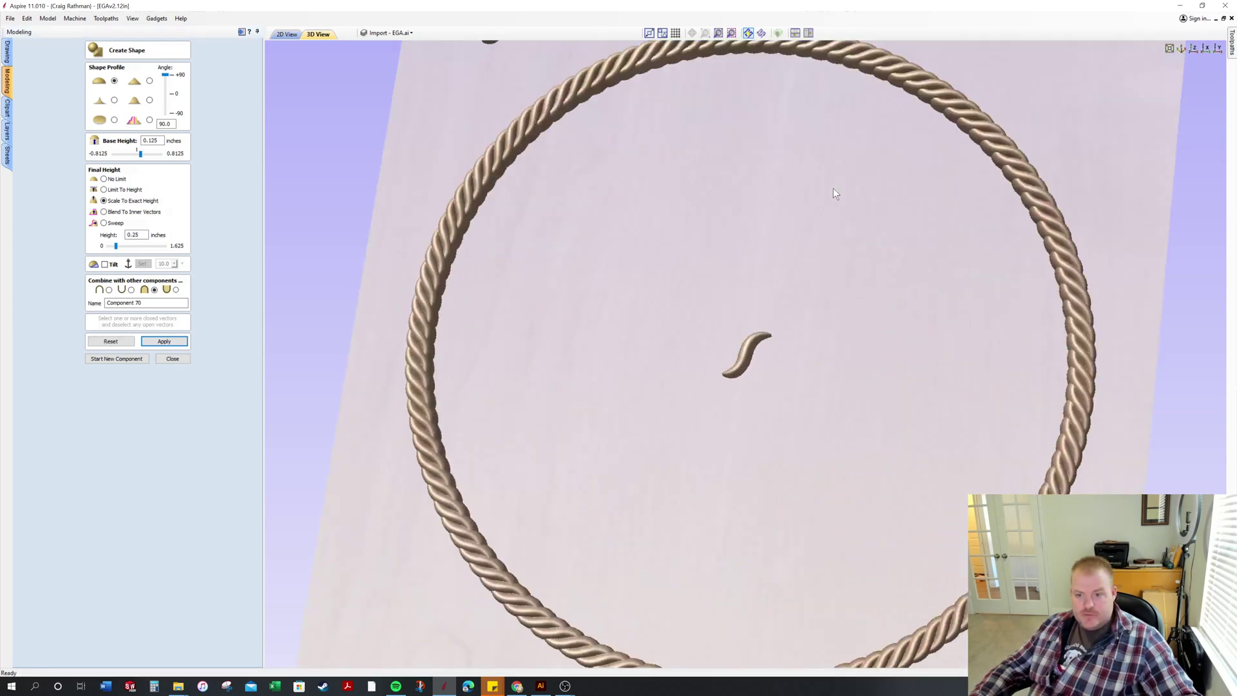
{"action": "middle_click_drag", "start_coordinate": [612, 163], "coordinate": [686, 304]}
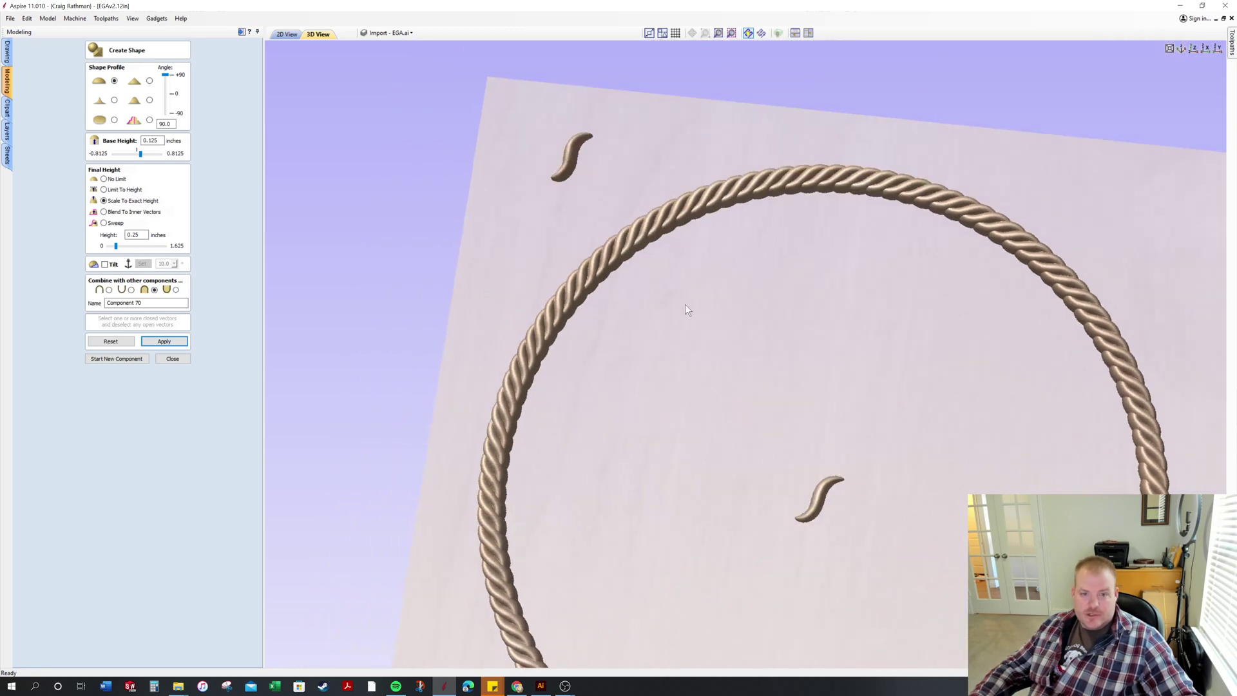
{"action": "scroll", "coordinate": [759, 153], "scroll_direction": "up", "scroll_amount": 3}
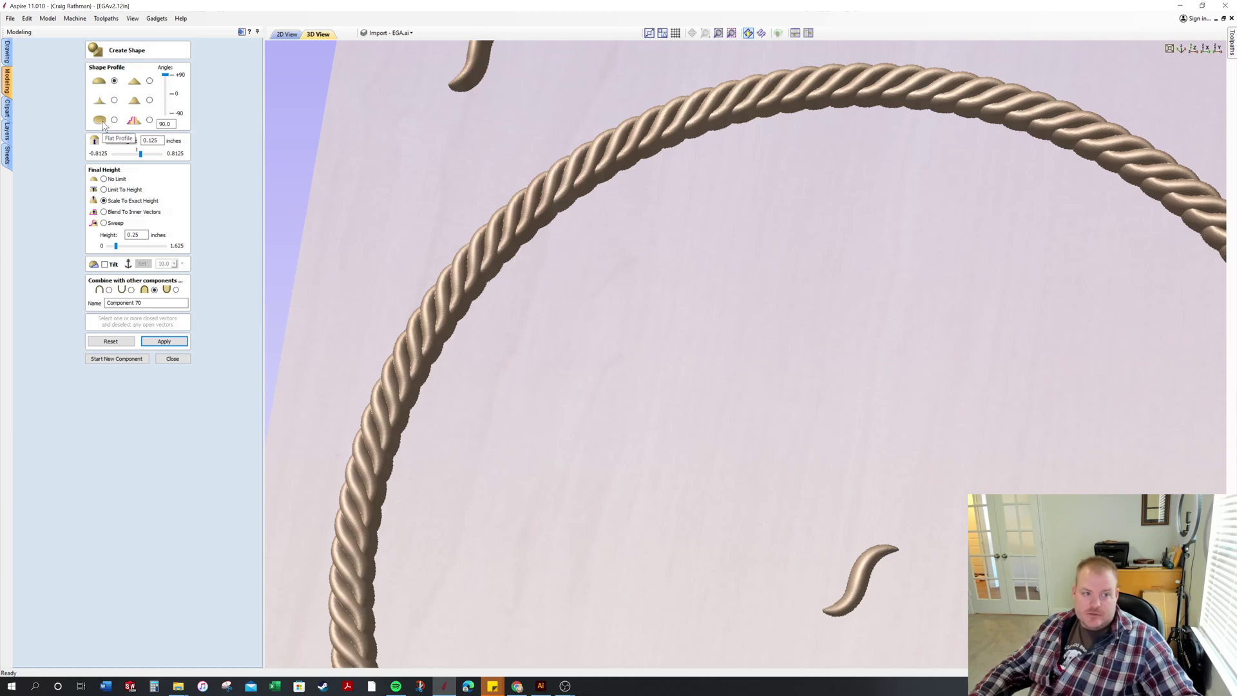
{"action": "left_click_drag", "start_coordinate": [620, 209], "coordinate": [793, 255]}
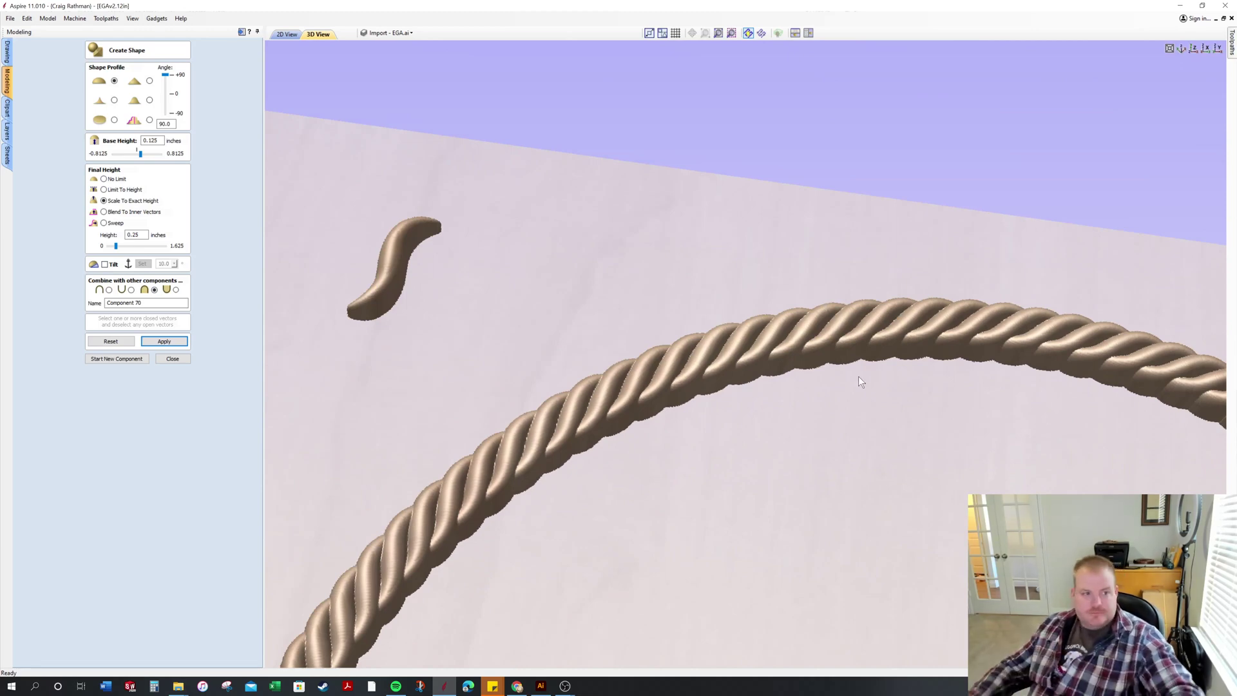
Compare how the flat, round, angular, concave and smooth shape profiles look on the rope ring's strands.
{"action": "left_click", "coordinate": [114, 120]}
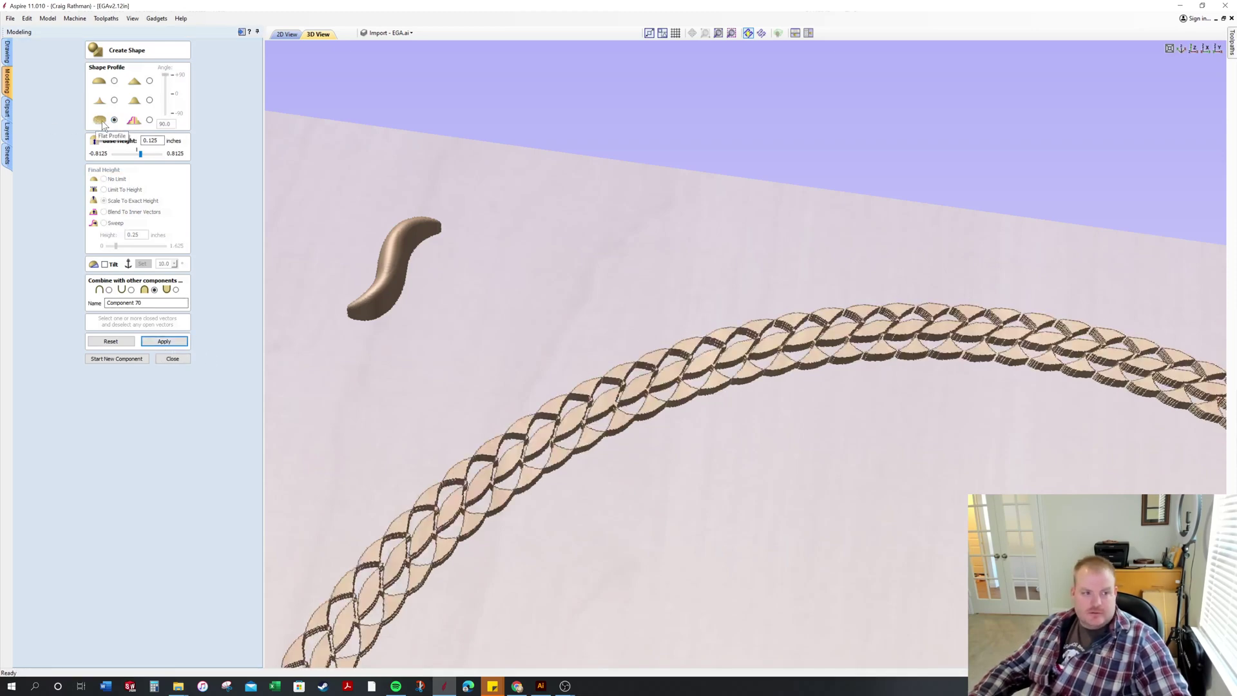
{"action": "left_click", "coordinate": [114, 81]}
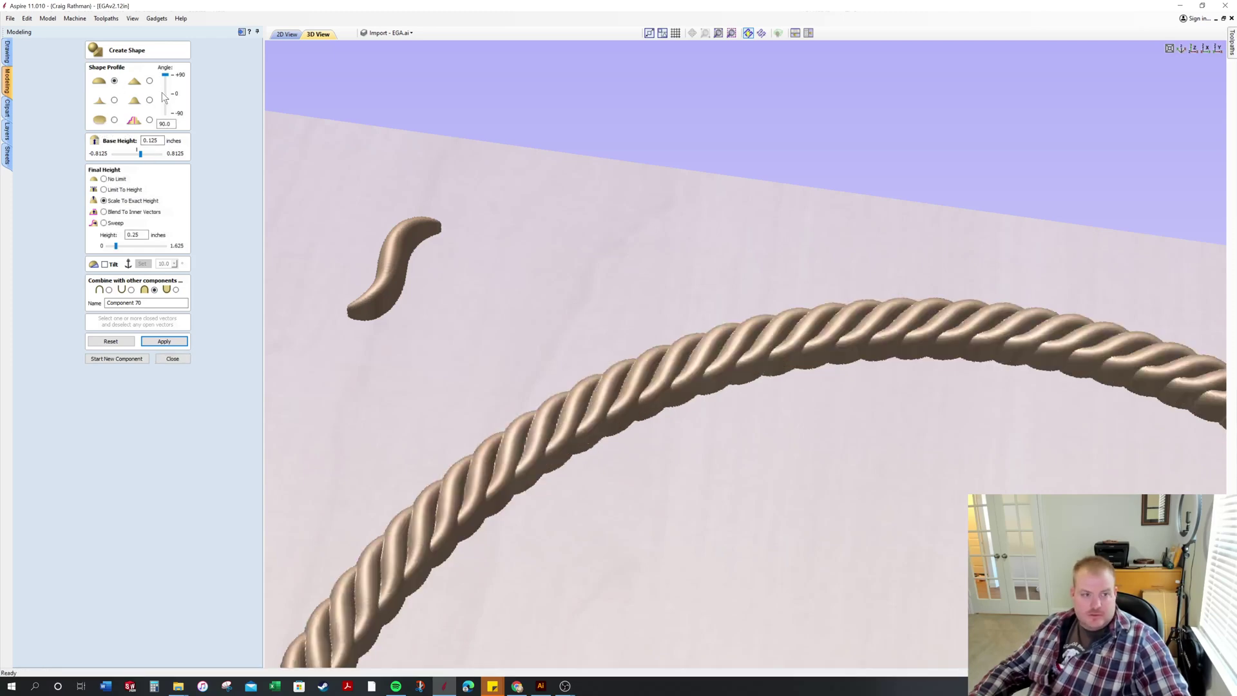
{"action": "left_click", "coordinate": [150, 81]}
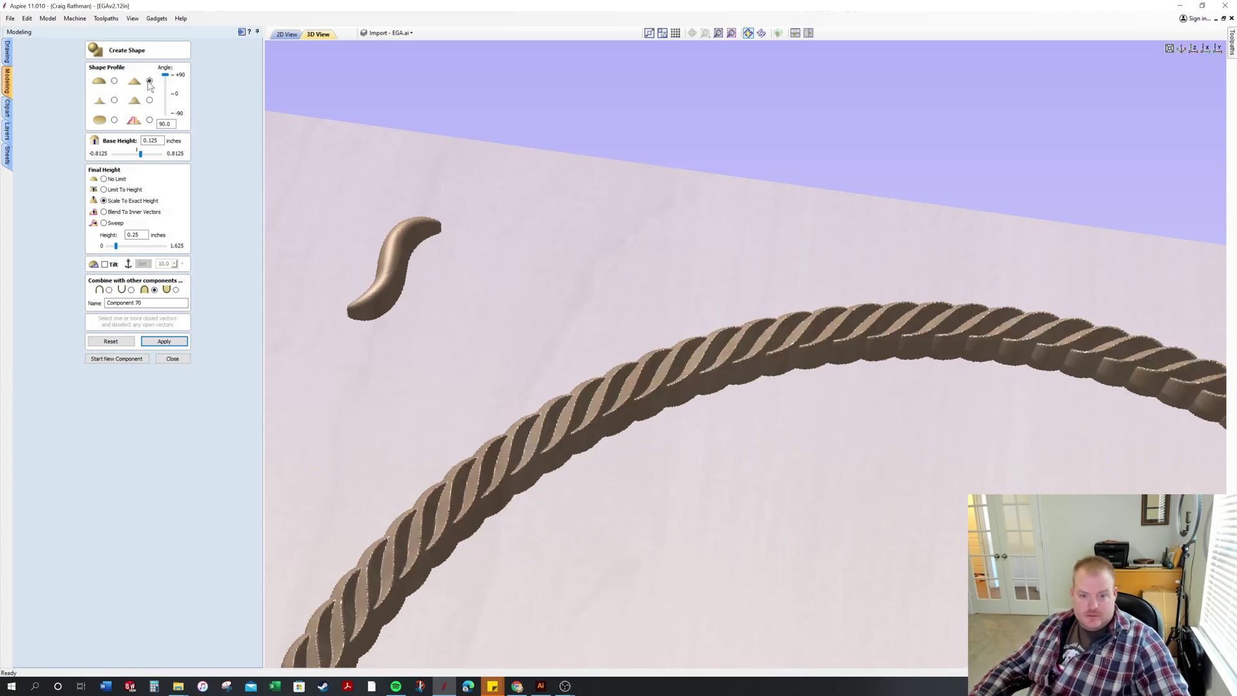
{"action": "left_click", "coordinate": [114, 101]}
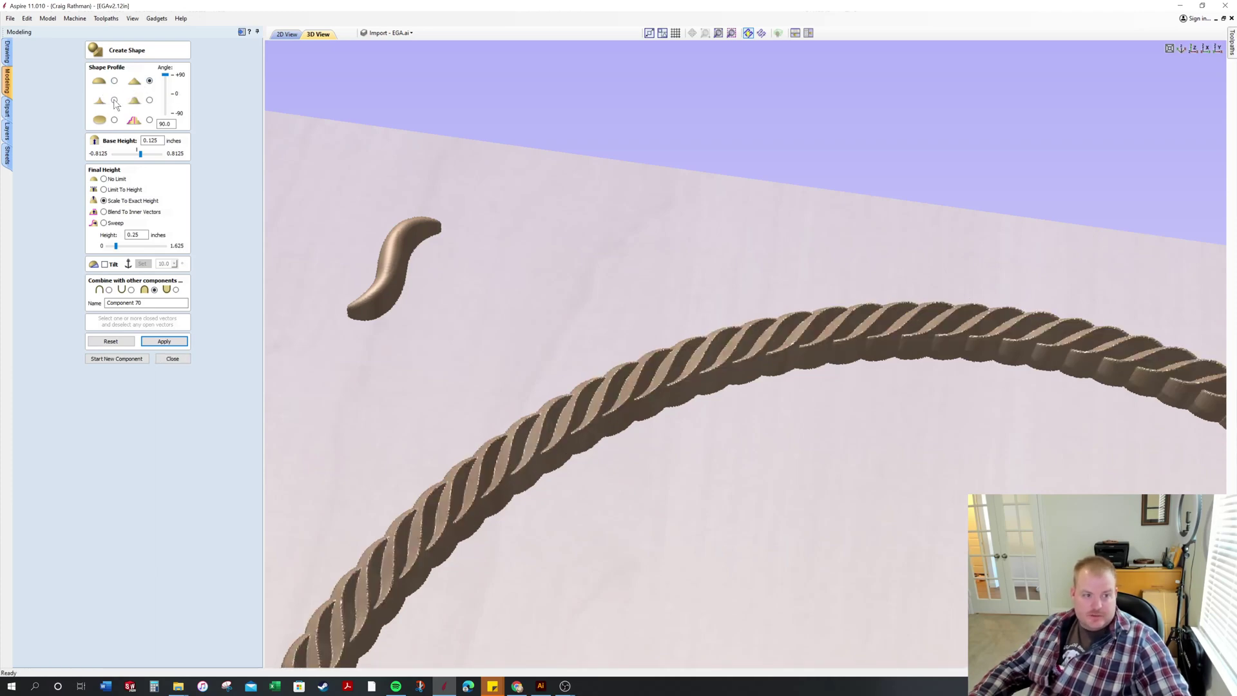
{"action": "left_click", "coordinate": [150, 101]}
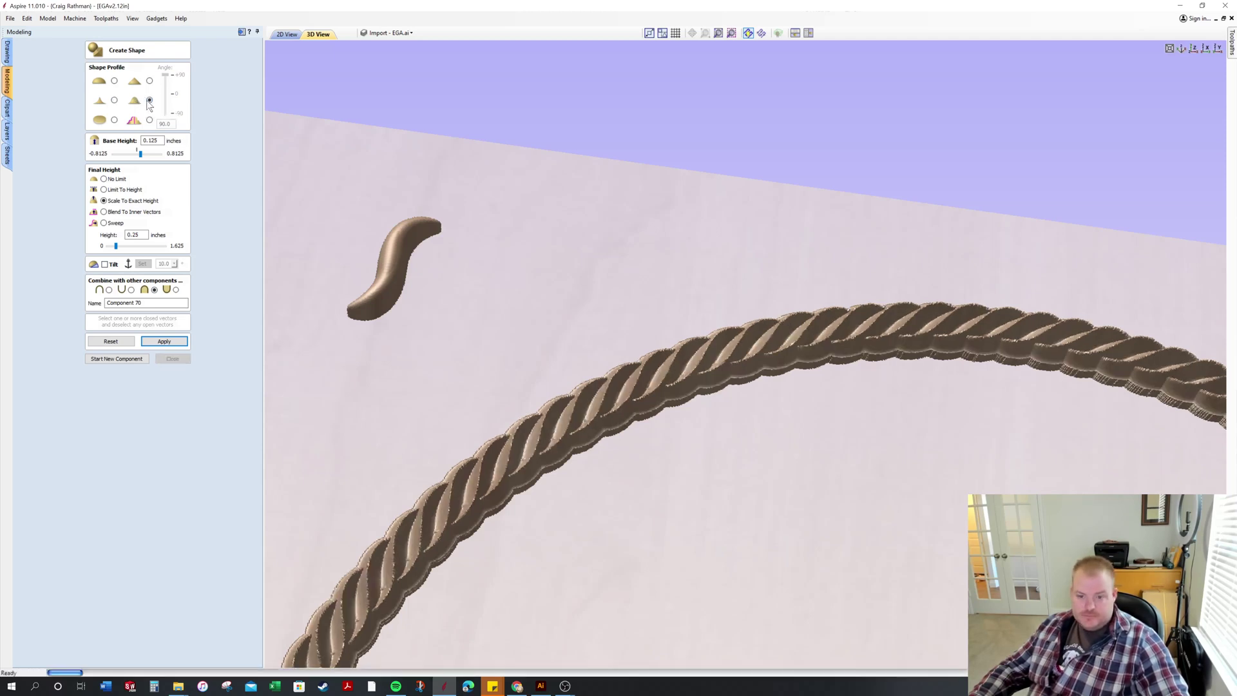
{"action": "left_click_drag", "start_coordinate": [894, 297], "coordinate": [873, 344]}
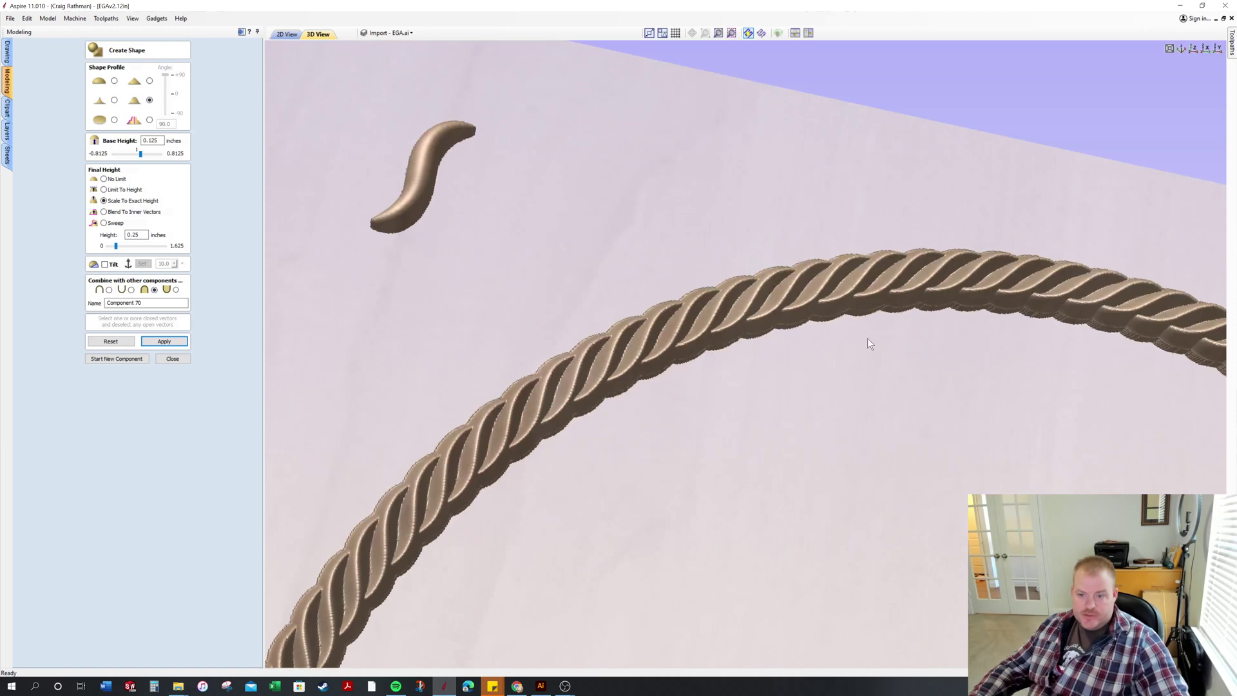
Return the rope ring to the round profile, try a shallower profile angle, and restore the angle to 90 degrees.
{"action": "left_click", "coordinate": [114, 80]}
{"action": "left_click", "coordinate": [164, 84]}
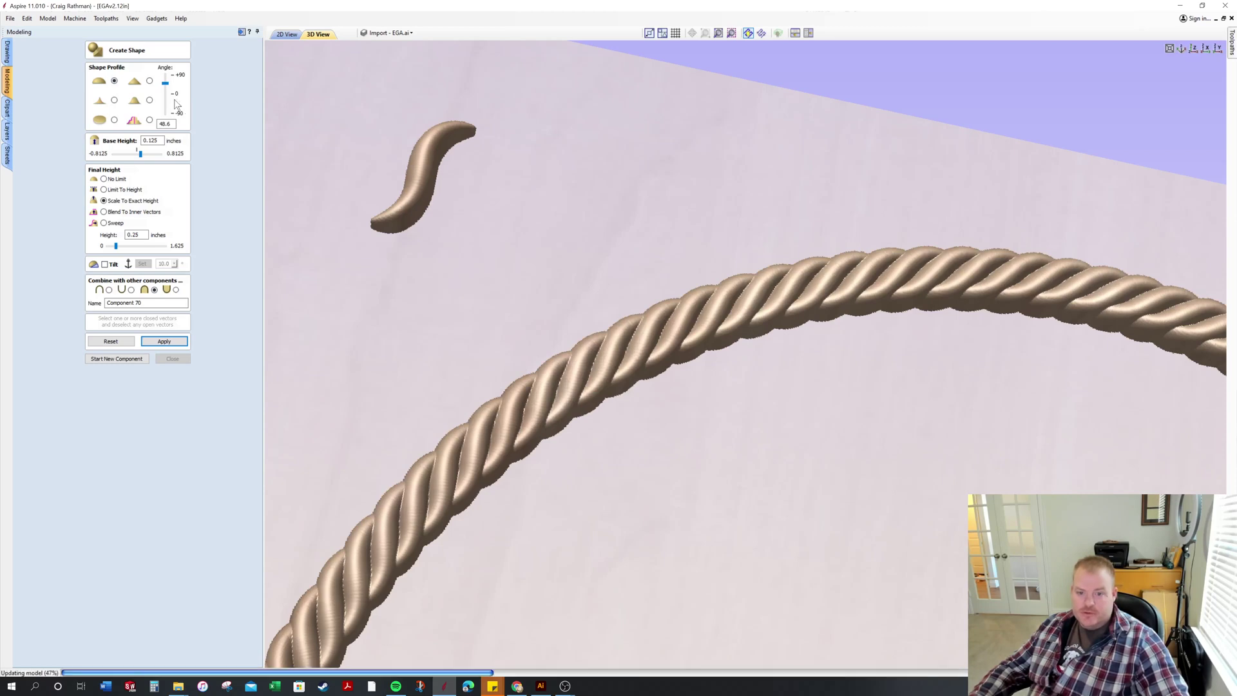
{"action": "mouse_move", "coordinate": [167, 84]}
{"action": "left_mouse_down"}
{"action": "mouse_move", "coordinate": [166, 95]}
{"action": "mouse_move", "coordinate": [173, 69]}
{"action": "left_mouse_up"}
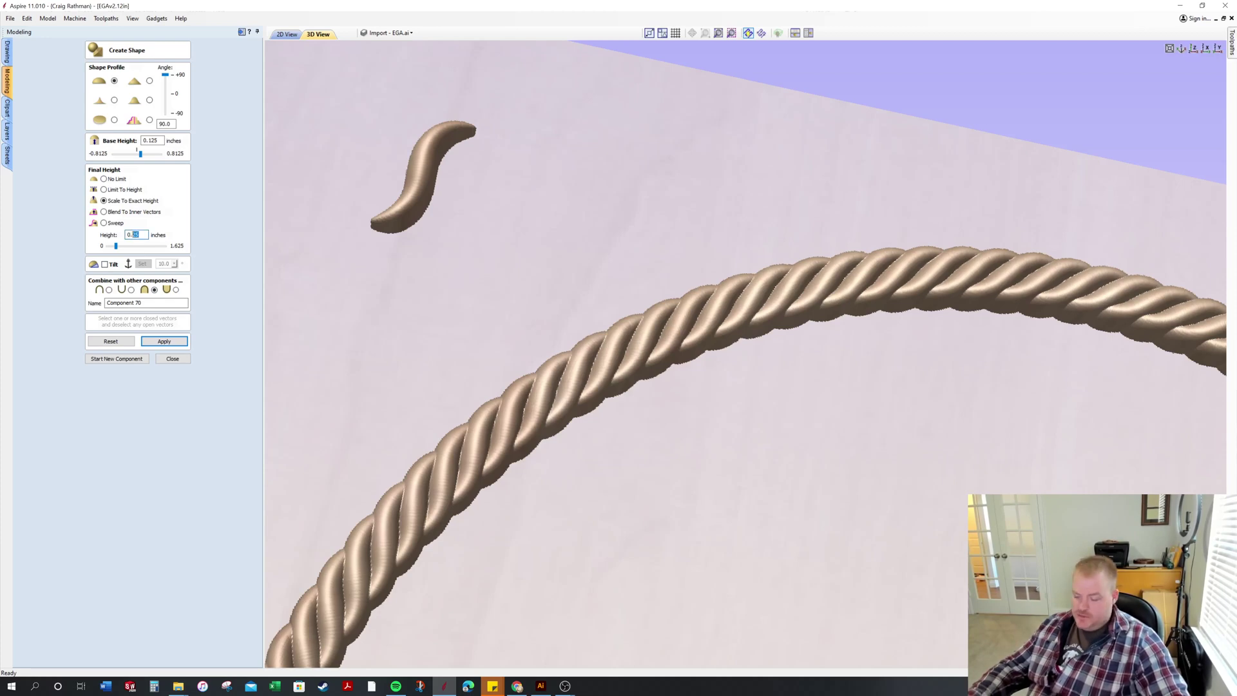
Try an exact height of 0.125 inches on the rope ring and inspect the strands from a lower angle.
{"action": "type", "text": "125"}
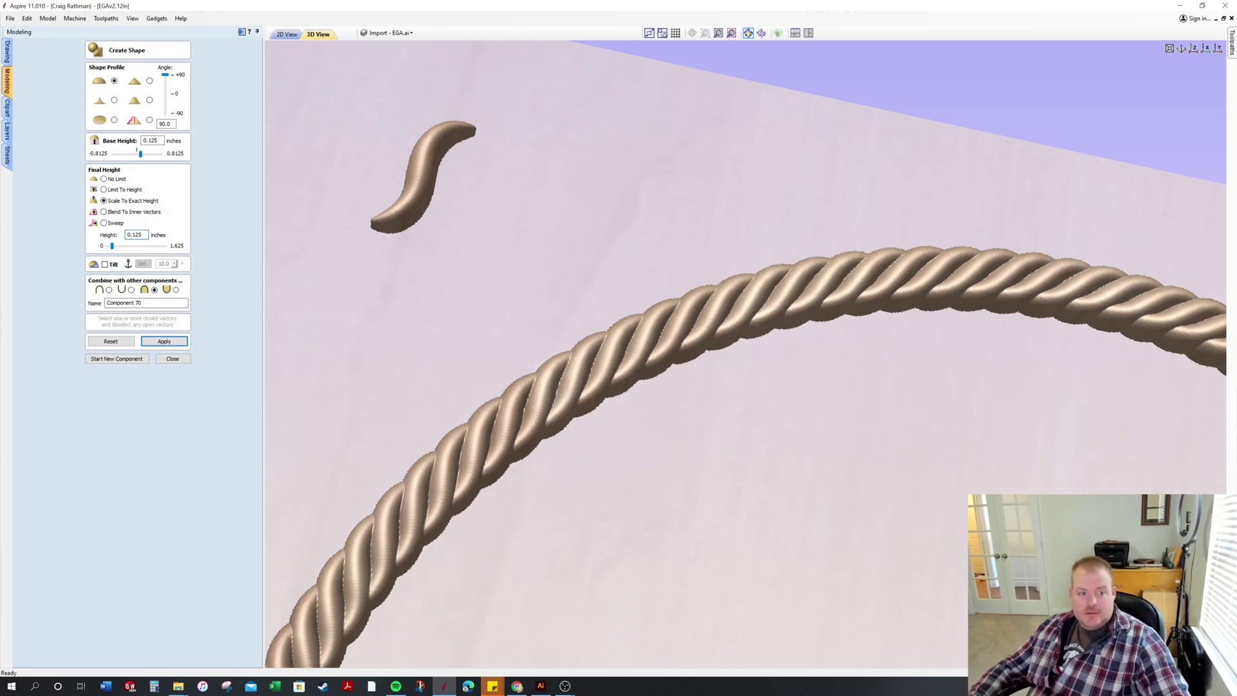
{"action": "key", "text": "Return"}
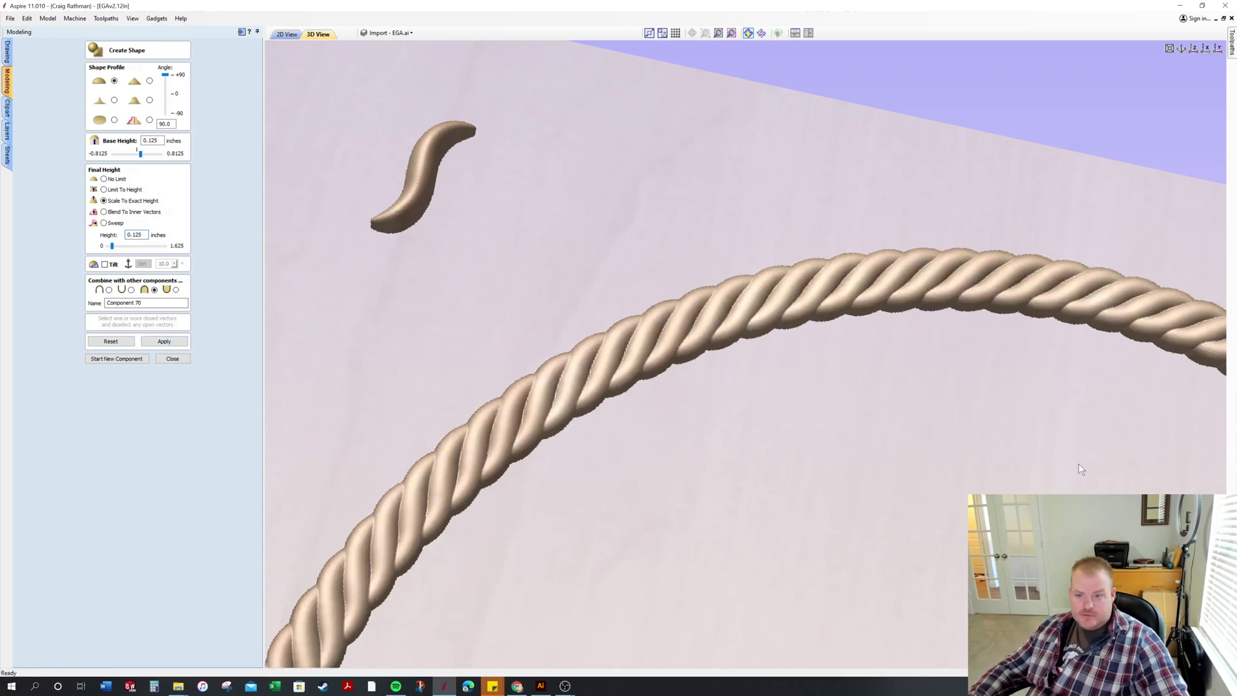
{"action": "left_click_drag", "start_coordinate": [1078, 464], "coordinate": [1039, 395]}
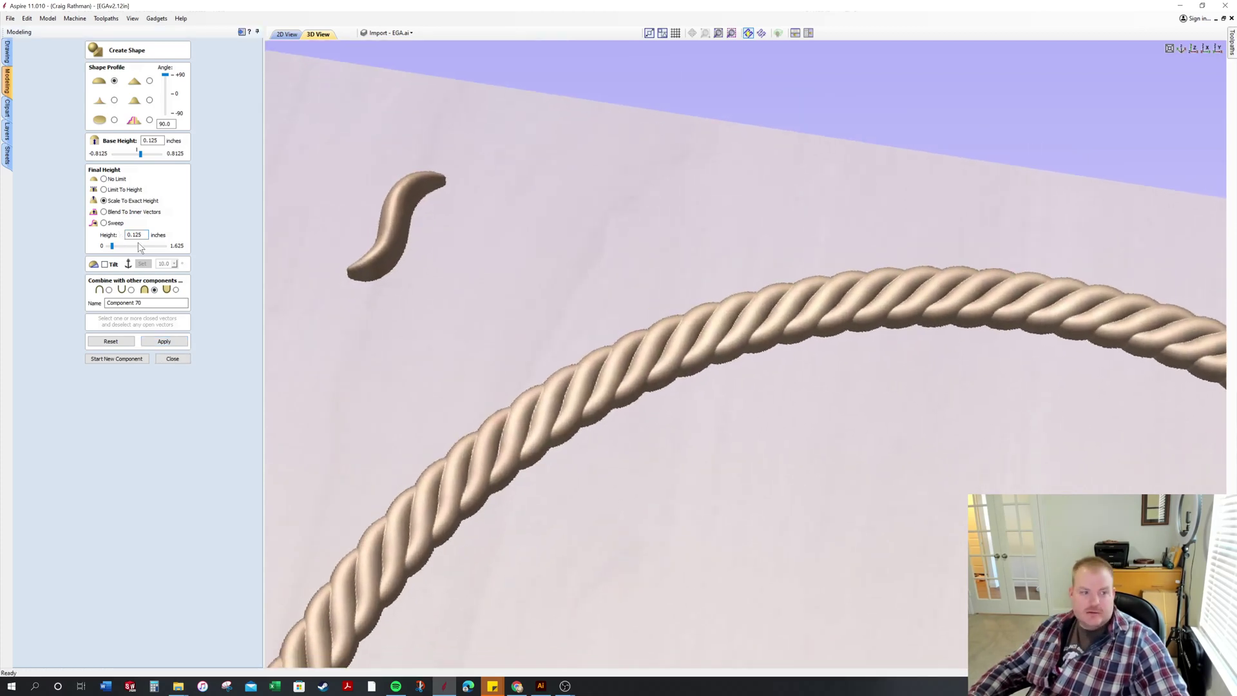
Try an exact height of 0.375 inches on the rope ring and restore the height to 0.25 inches.
{"action": "left_click_drag", "start_coordinate": [132, 234], "coordinate": [154, 236]}
{"action": "type", "text": "375"}
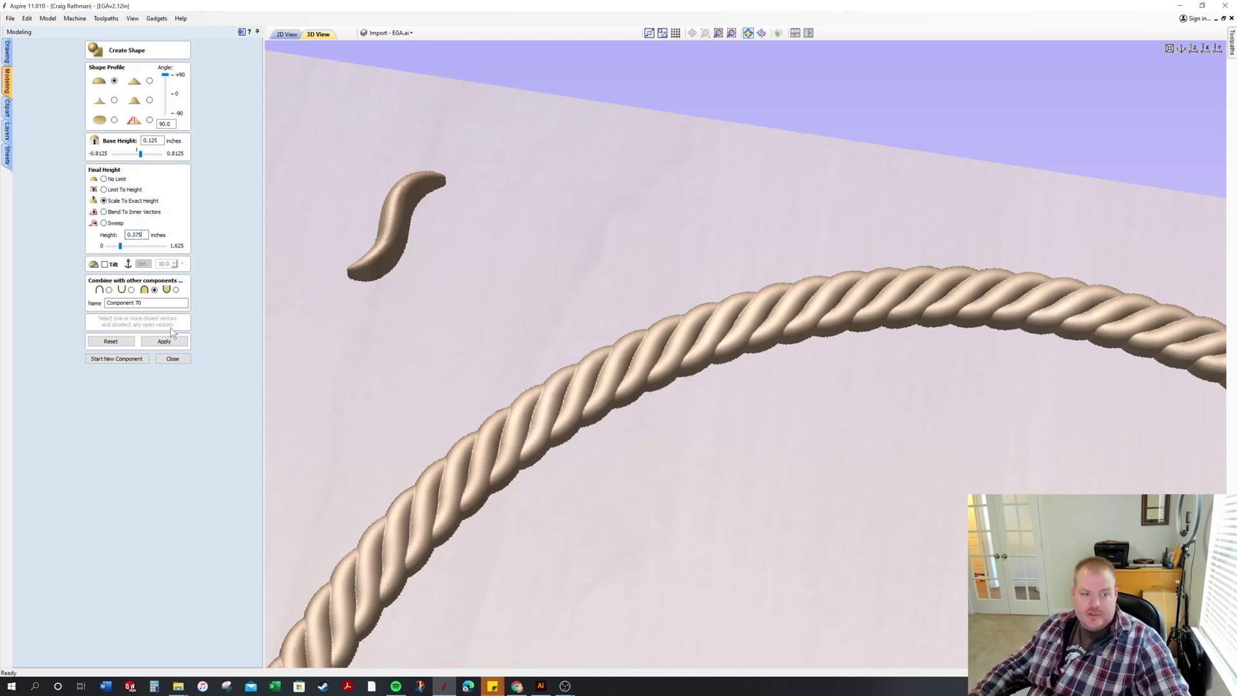
{"action": "key", "text": "Return"}
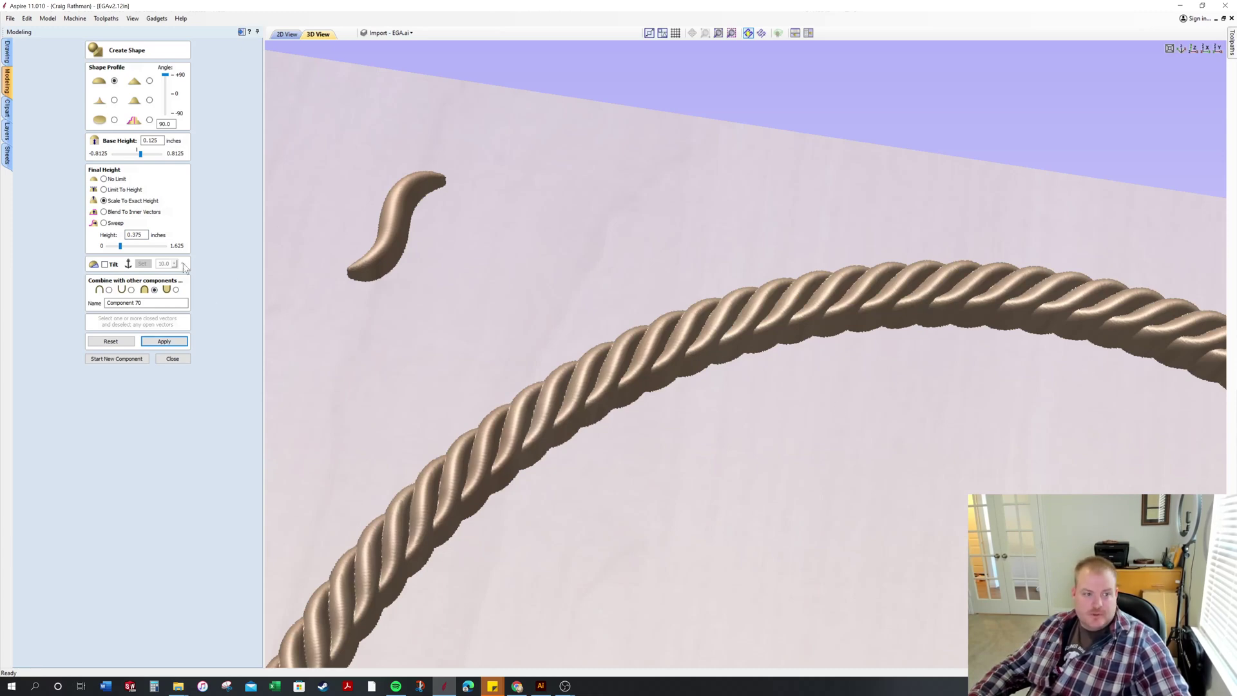
{"action": "left_click_drag", "start_coordinate": [133, 235], "coordinate": [143, 235]}
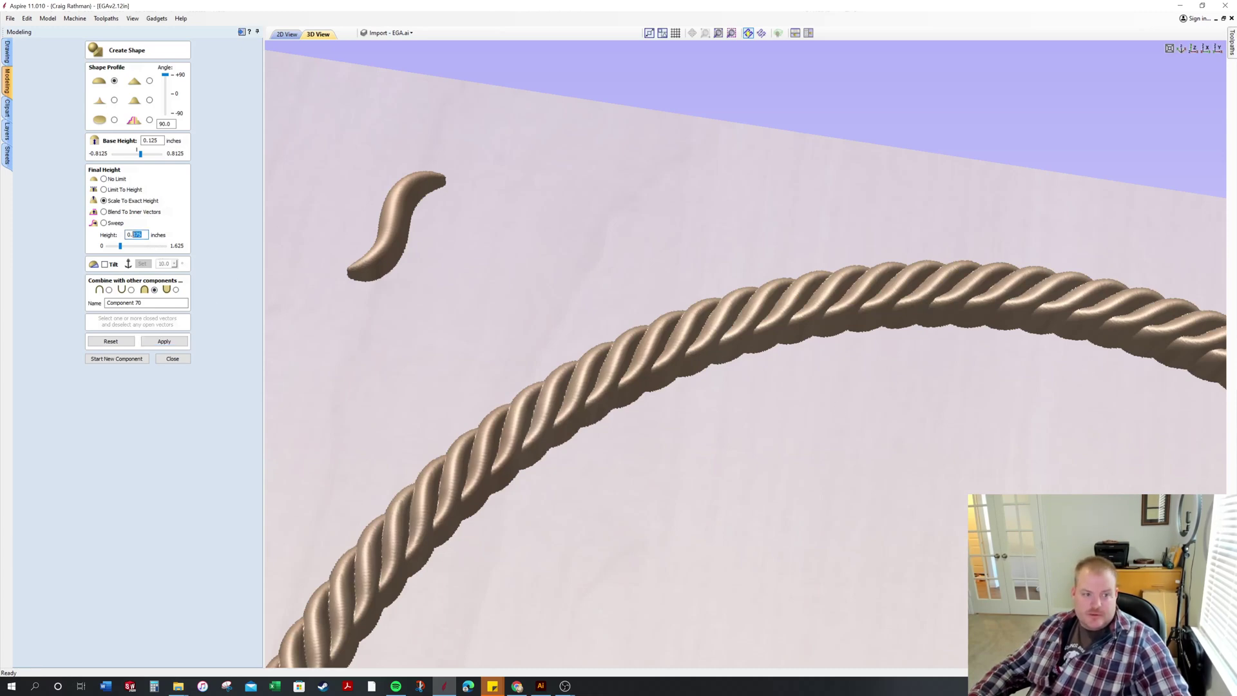
{"action": "type", "text": "25"}
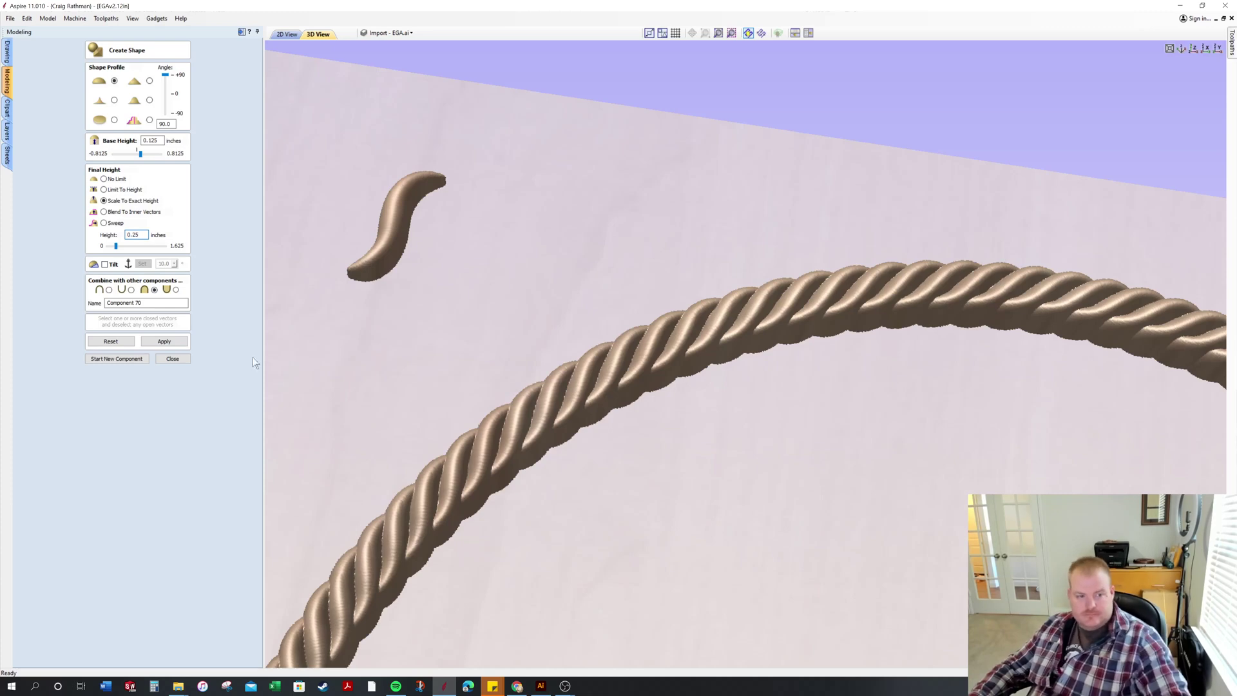
{"action": "key", "text": "Return"}
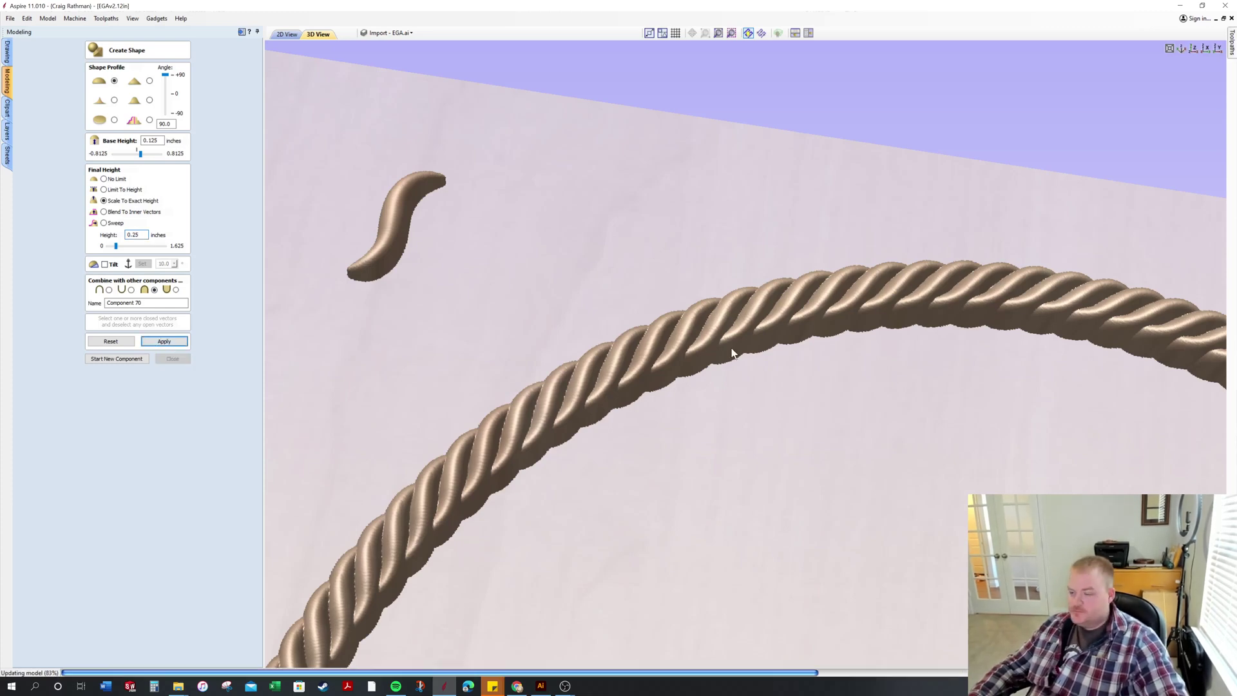
Finish the rope ring shape and inspect the complete ring in 3D from low and overhead angles.
{"action": "scroll", "coordinate": [731, 351], "scroll_direction": "down", "scroll_amount": 3}
{"action": "left_click", "coordinate": [172, 359]}
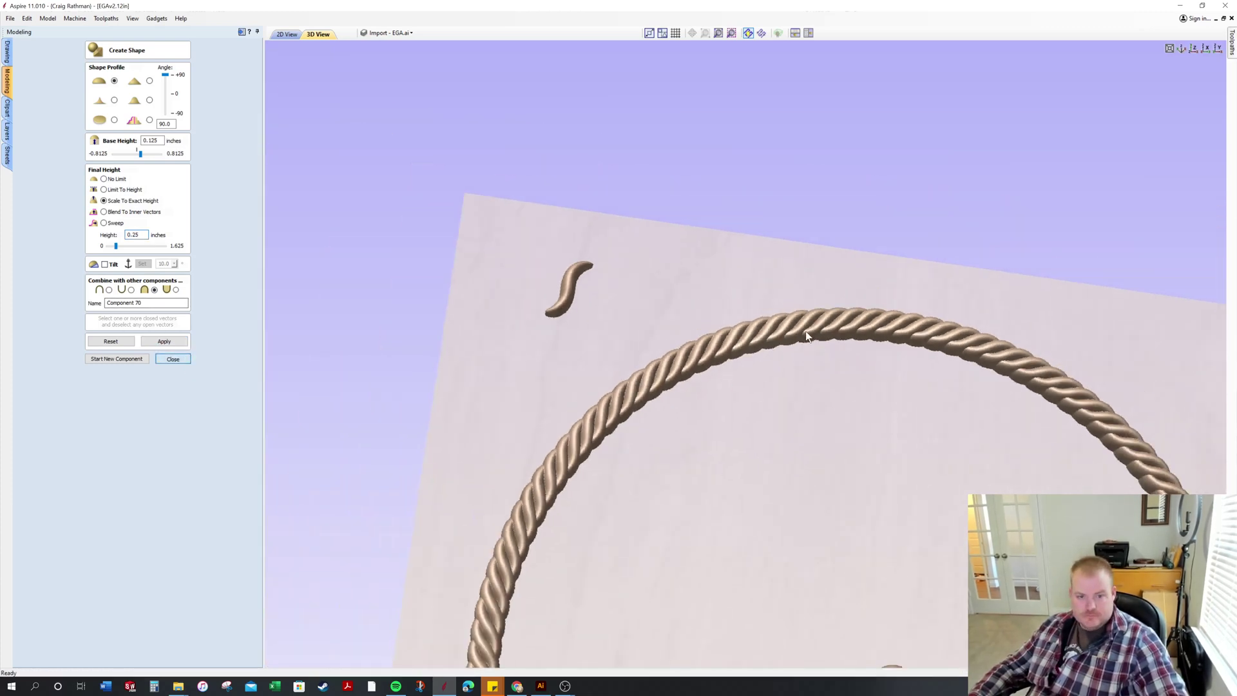
{"action": "scroll", "coordinate": [706, 388], "scroll_direction": "down", "scroll_amount": 4}
{"action": "left_click_drag", "start_coordinate": [953, 525], "coordinate": [737, 349]}
{"action": "scroll", "coordinate": [738, 350], "scroll_direction": "up", "scroll_amount": 4}
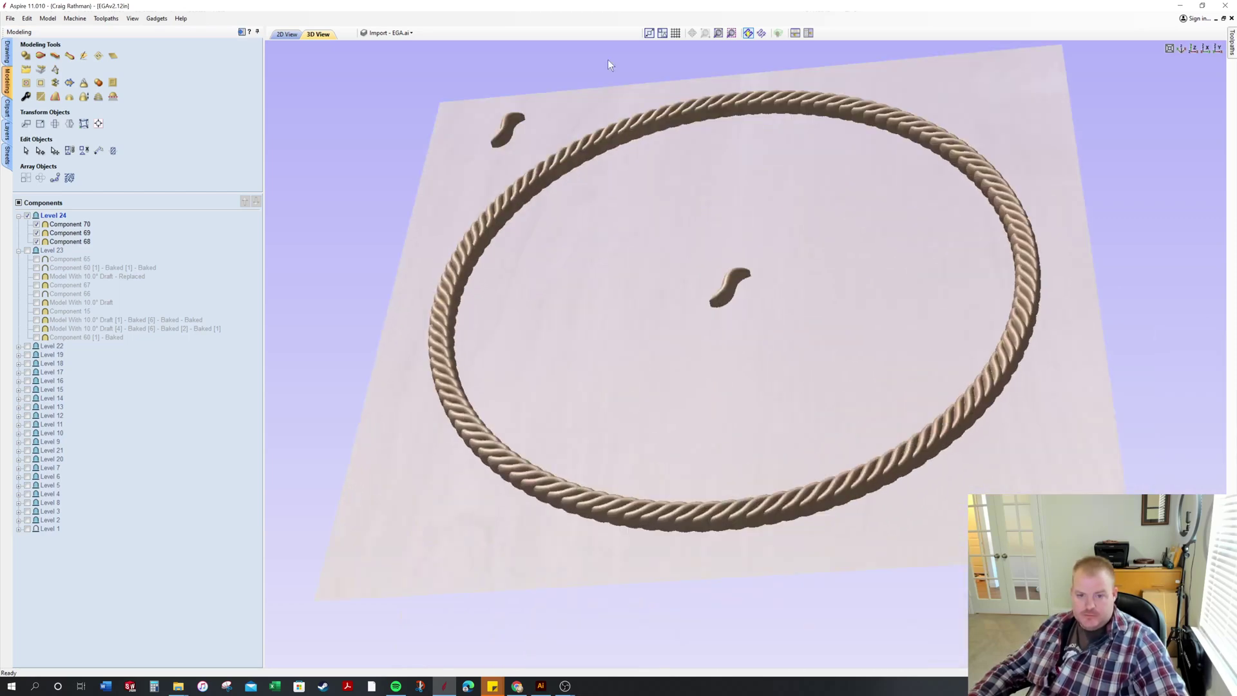
{"action": "left_click_drag", "start_coordinate": [609, 59], "coordinate": [702, 129]}
{"action": "middle_click_drag", "start_coordinate": [701, 129], "coordinate": [740, 249]}
{"action": "left_click_drag", "start_coordinate": [740, 249], "coordinate": [584, 269]}
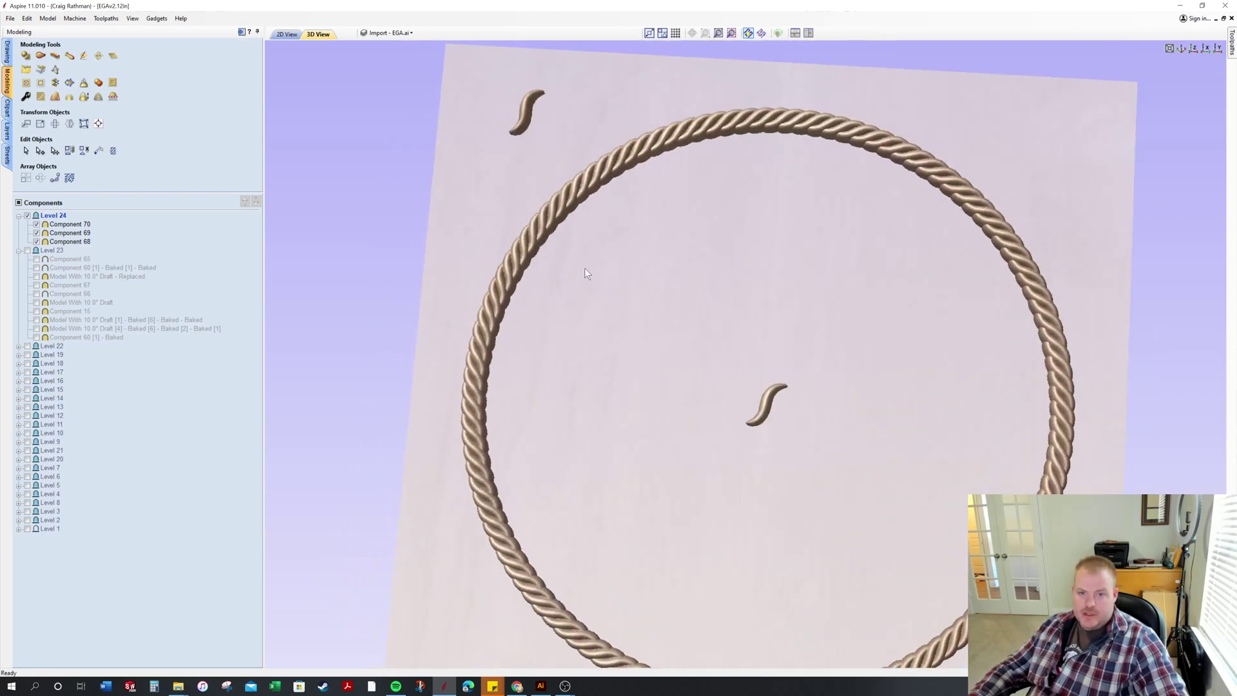